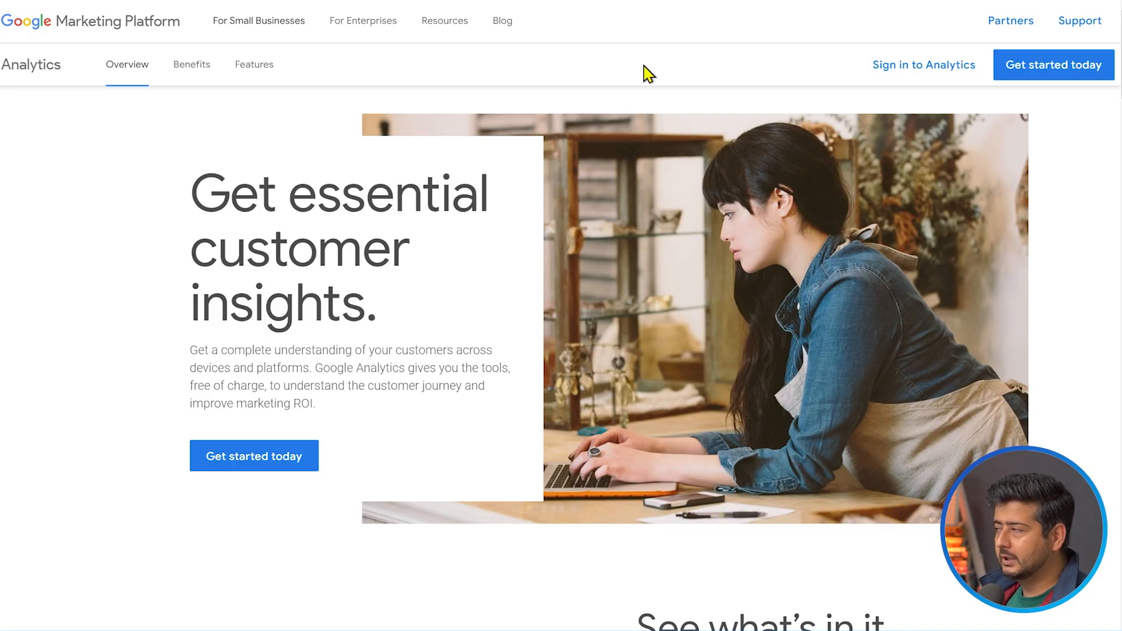
Sign in to Analytics and start creating a new property from the admin settings
left_click(877, 75)
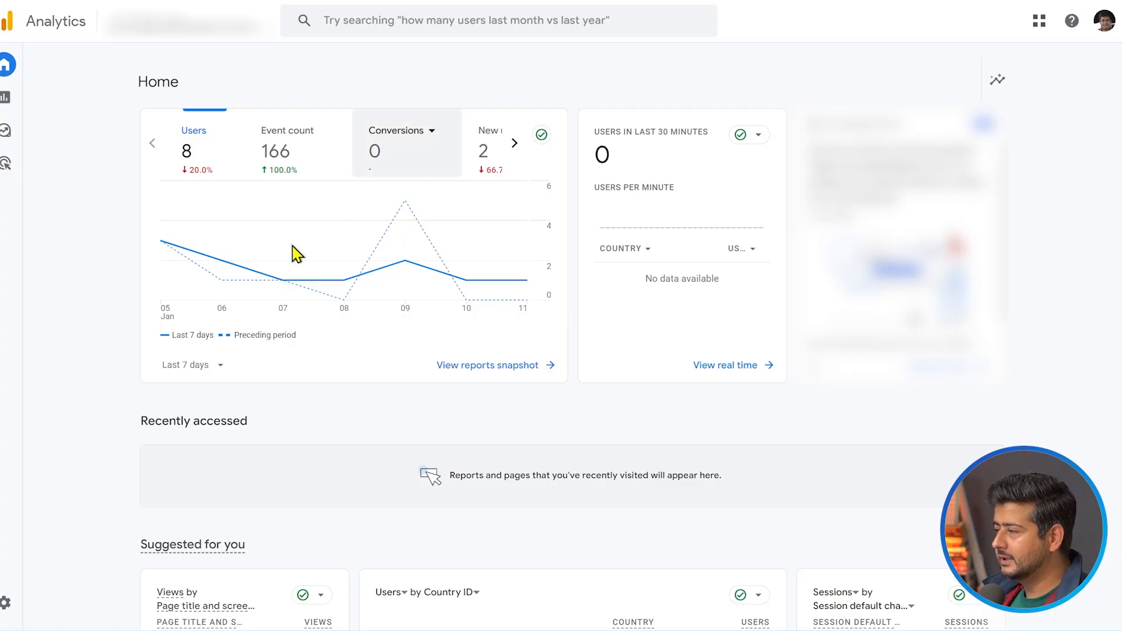
mouse_move(13, 612)
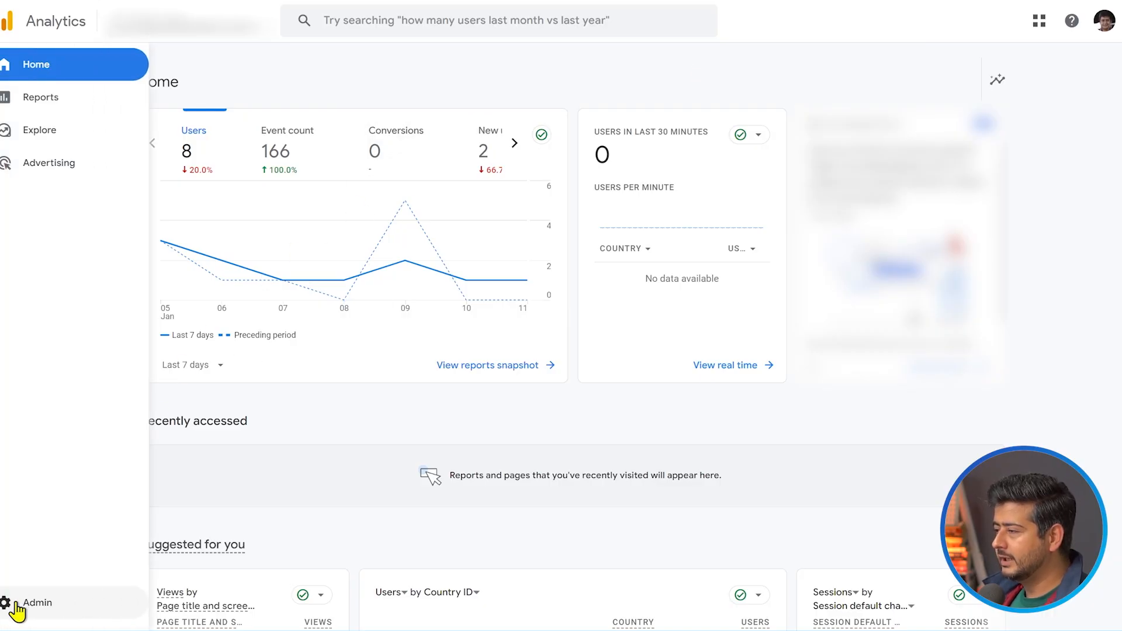
left_click(16, 610)
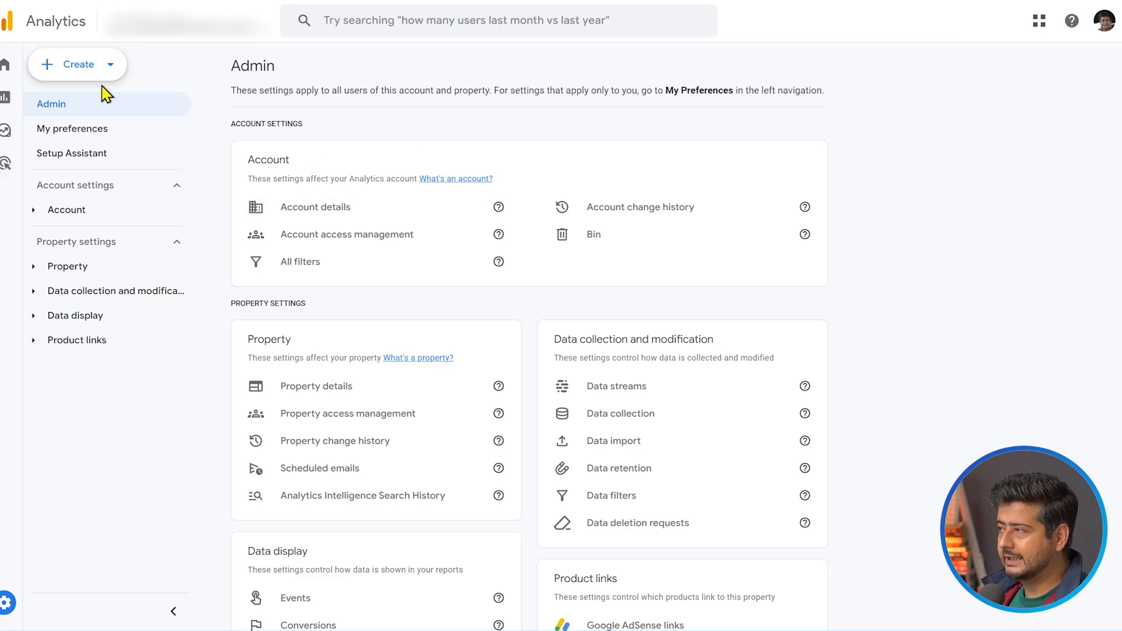
left_click(110, 68)
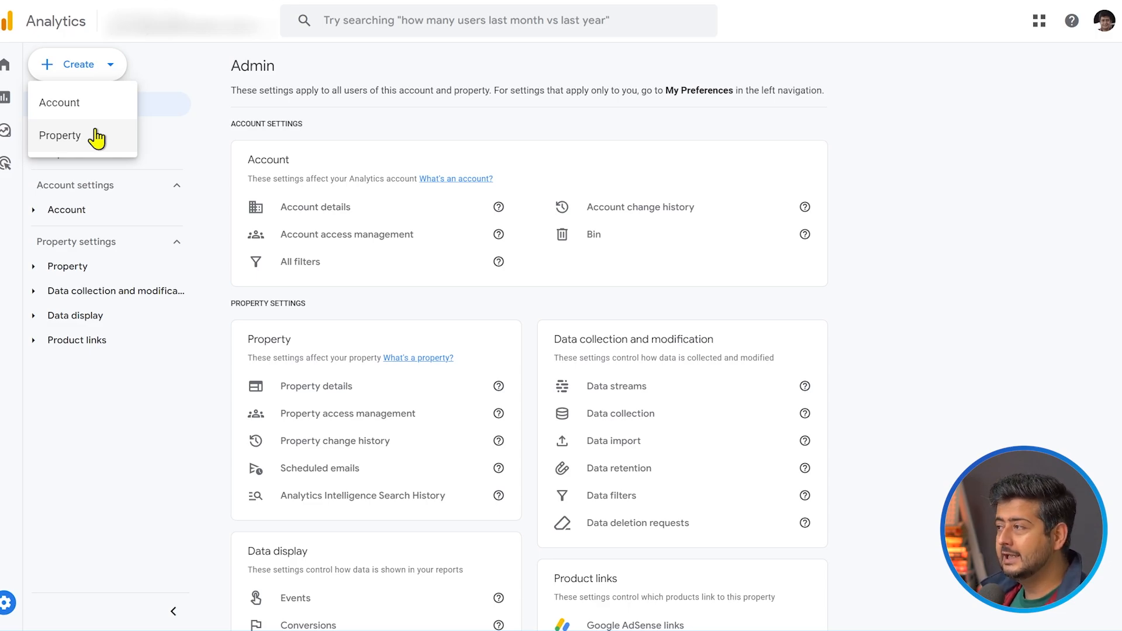
left_click(68, 143)
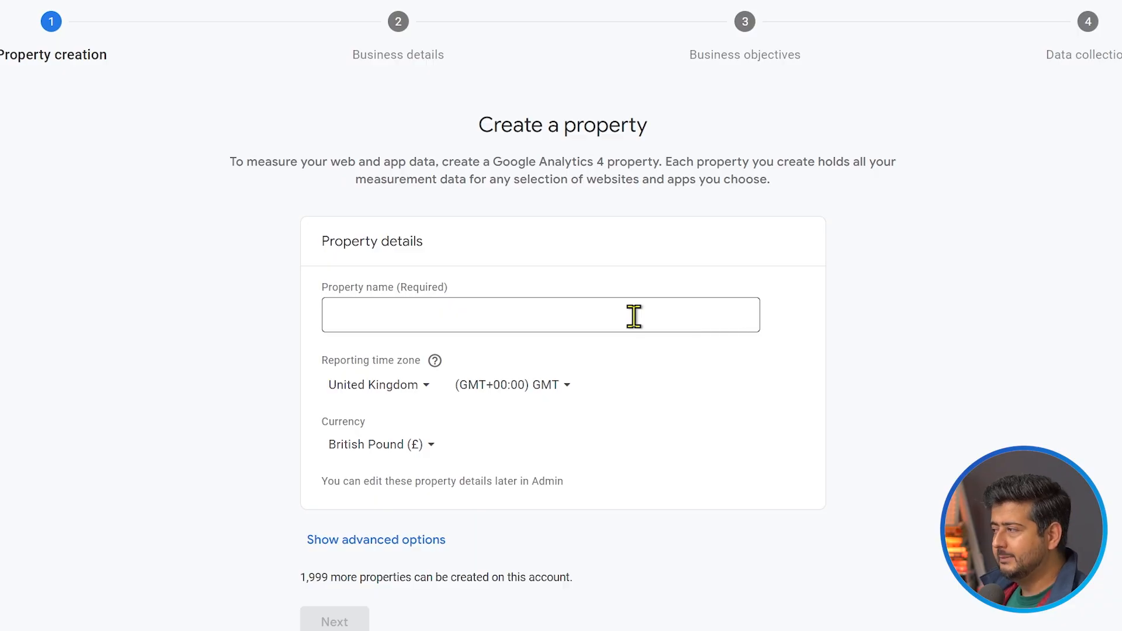
Name the new property "Business Website"
left_click(634, 316)
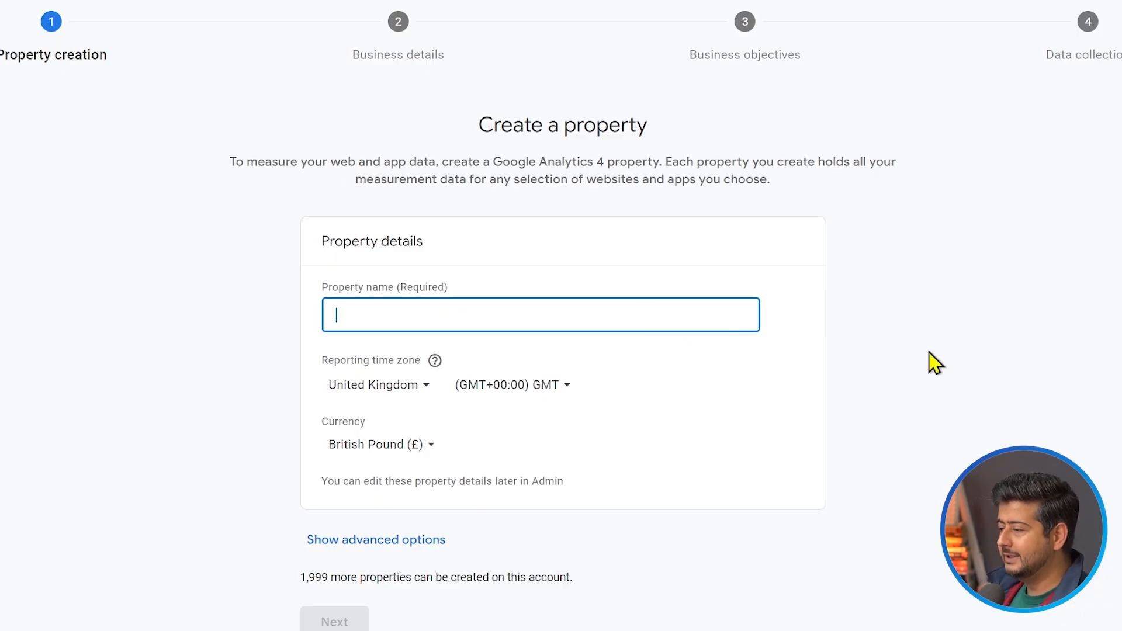
type("Business")
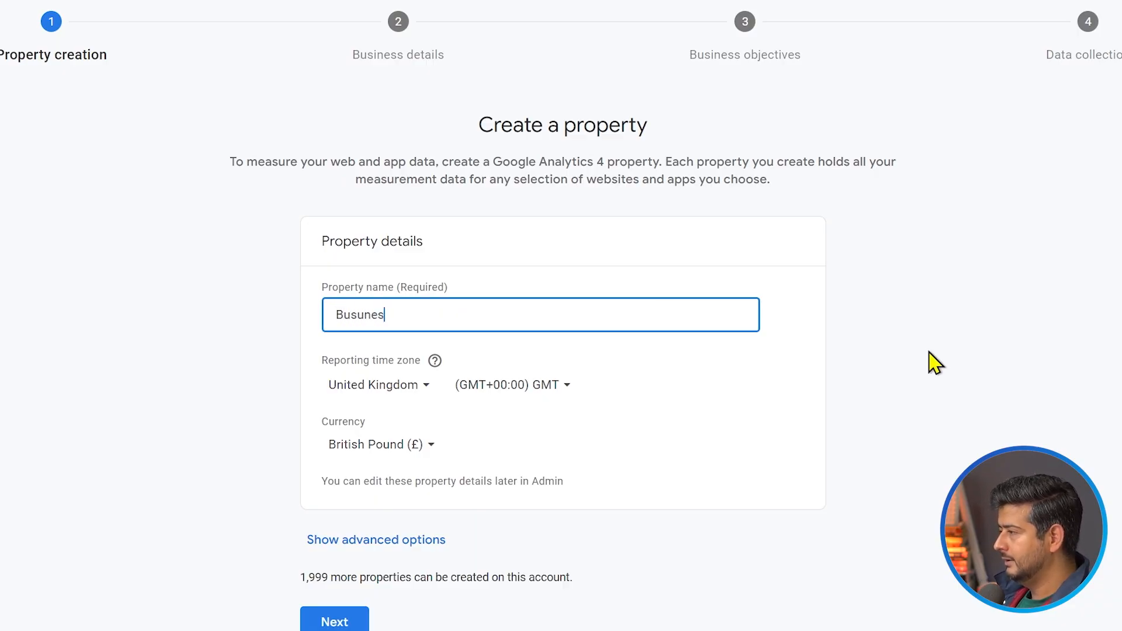
key("ctrl+a")
key("BackSpace")
type("Busines")
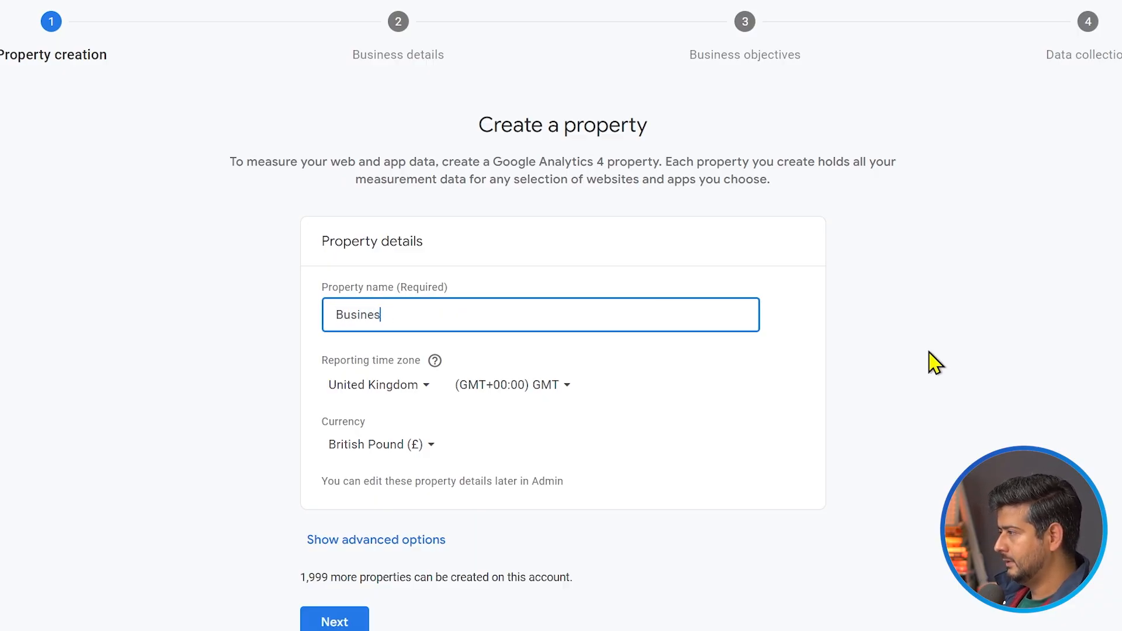
type("s Website")
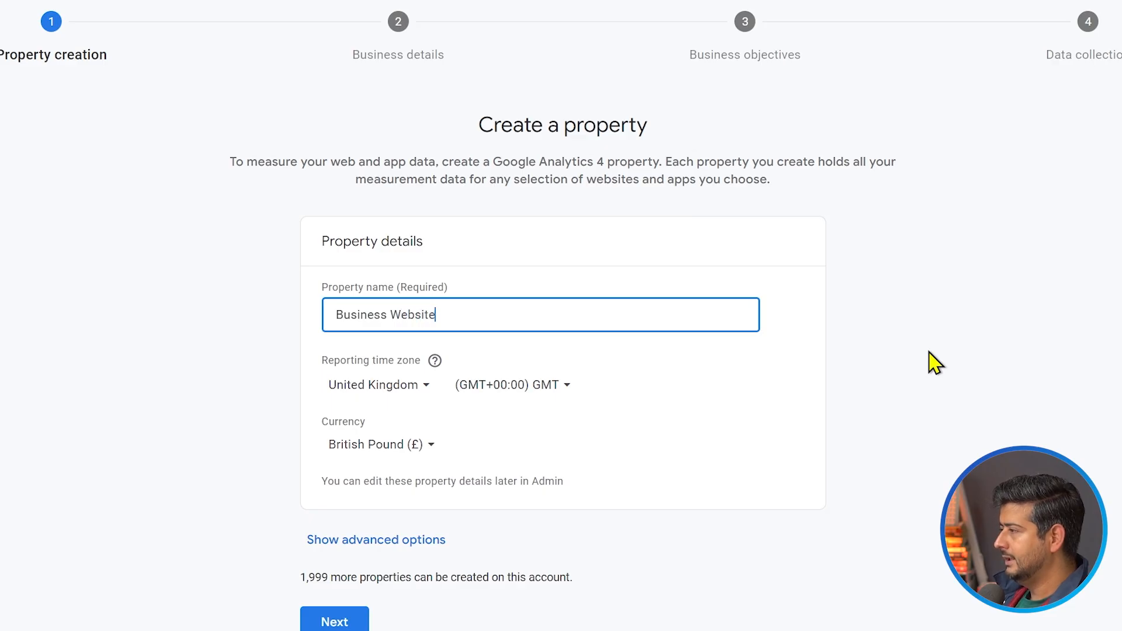
key("Tab")
key("Tab")
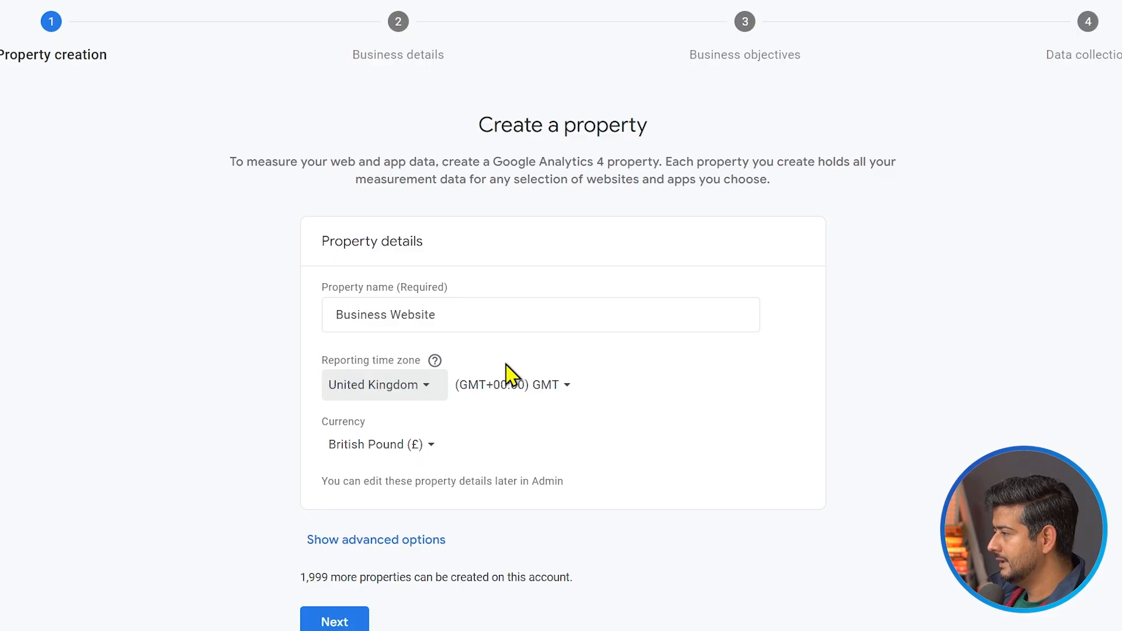
Set the property's reporting time zone country to India and its currency to Indian Rupee (₹)
left_click(424, 386)
type("indi")
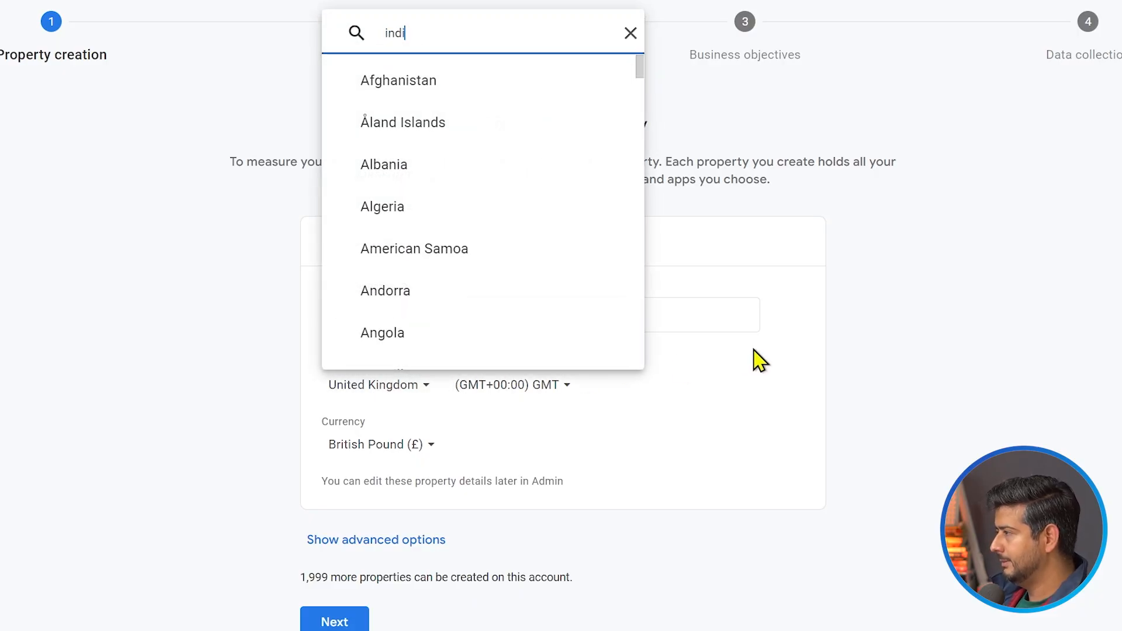
left_click(418, 359)
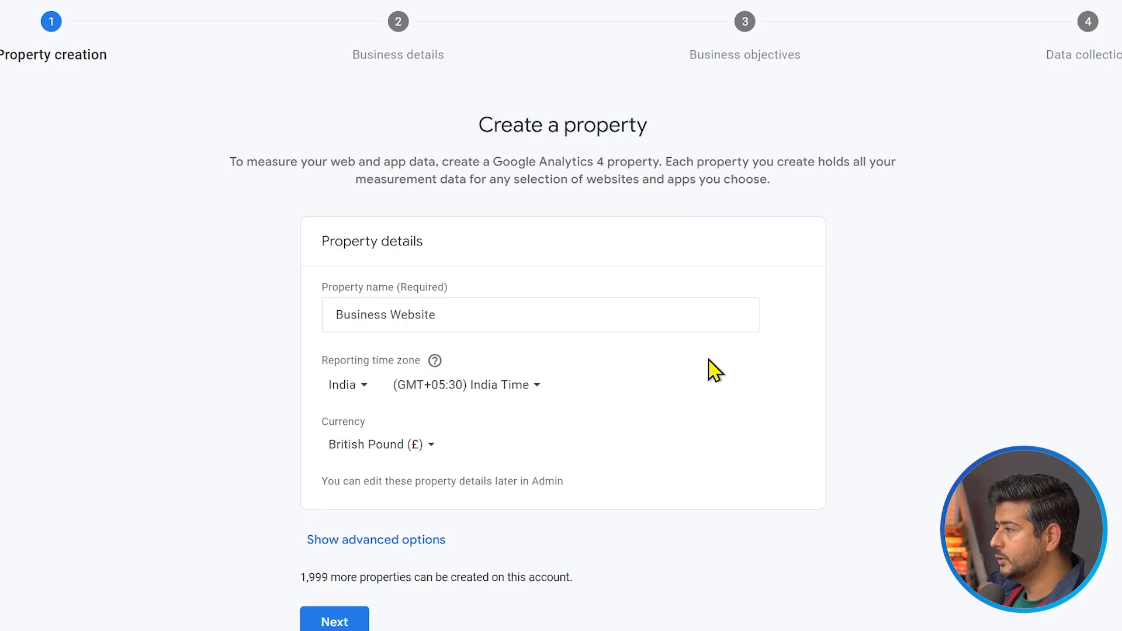
left_click(389, 449)
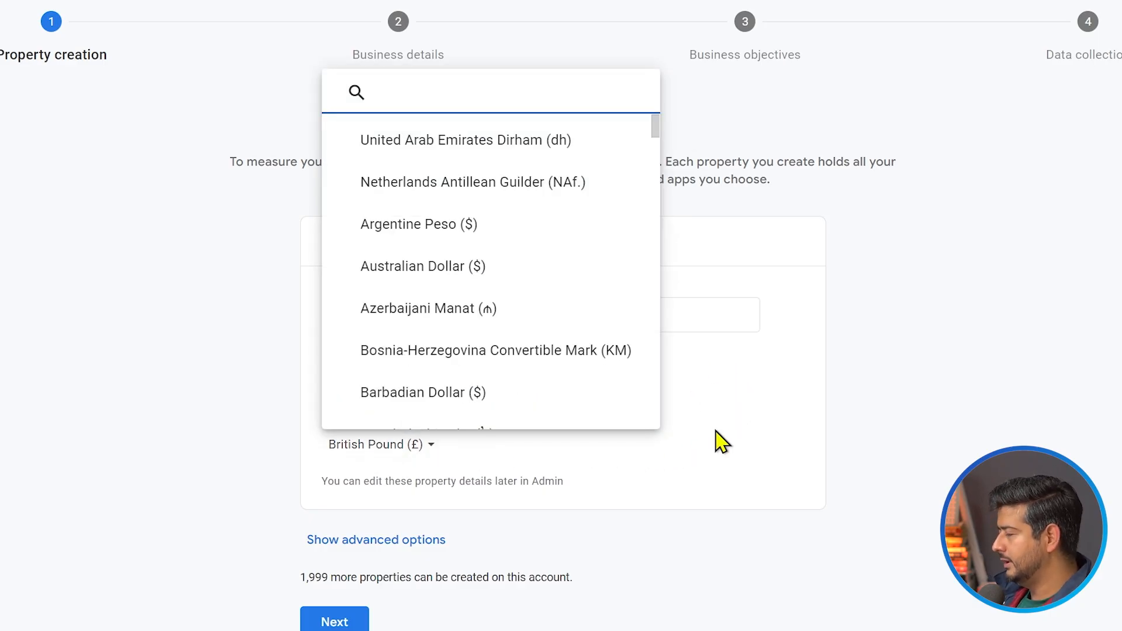
type("ind")
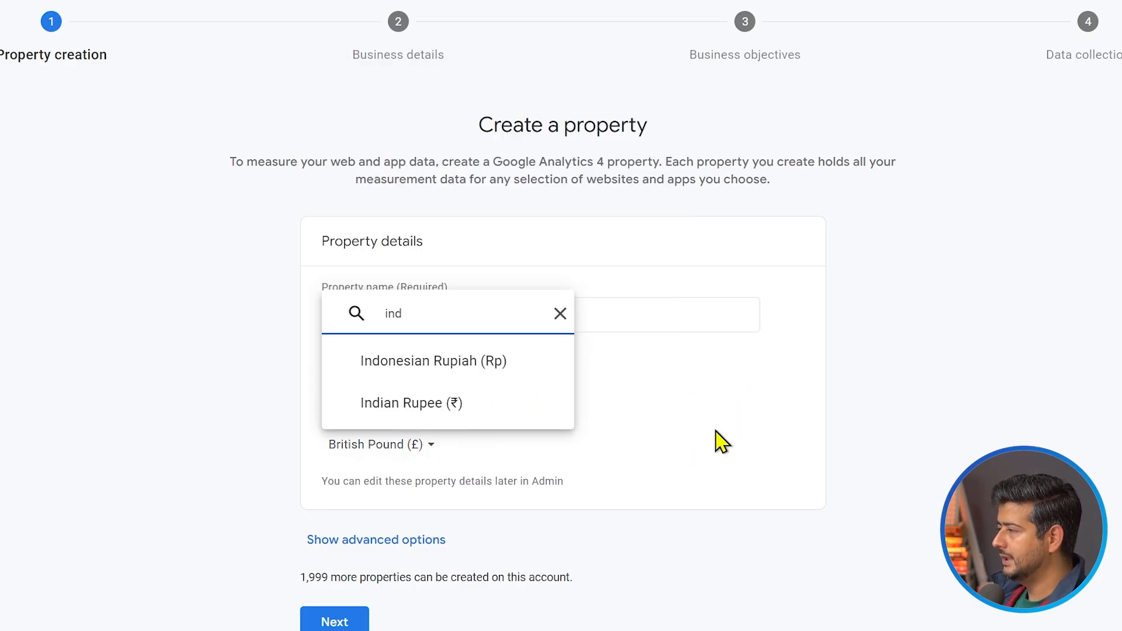
left_click(439, 409)
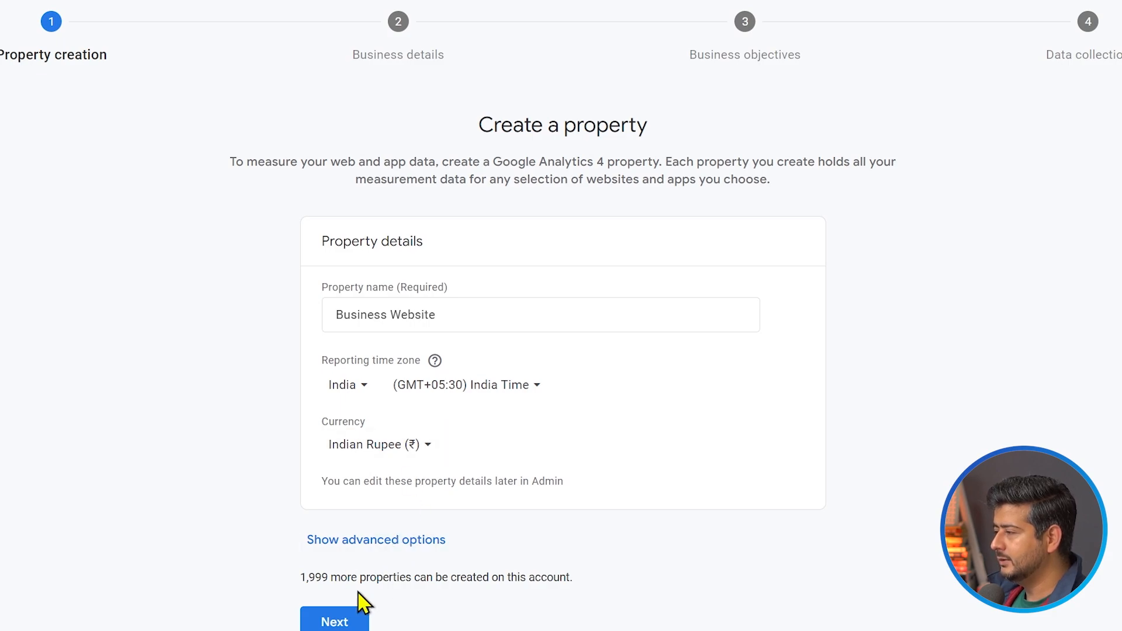
Look at the property's advanced options, collapse them unchanged, and continue to the business details
left_click(383, 546)
left_click(373, 545)
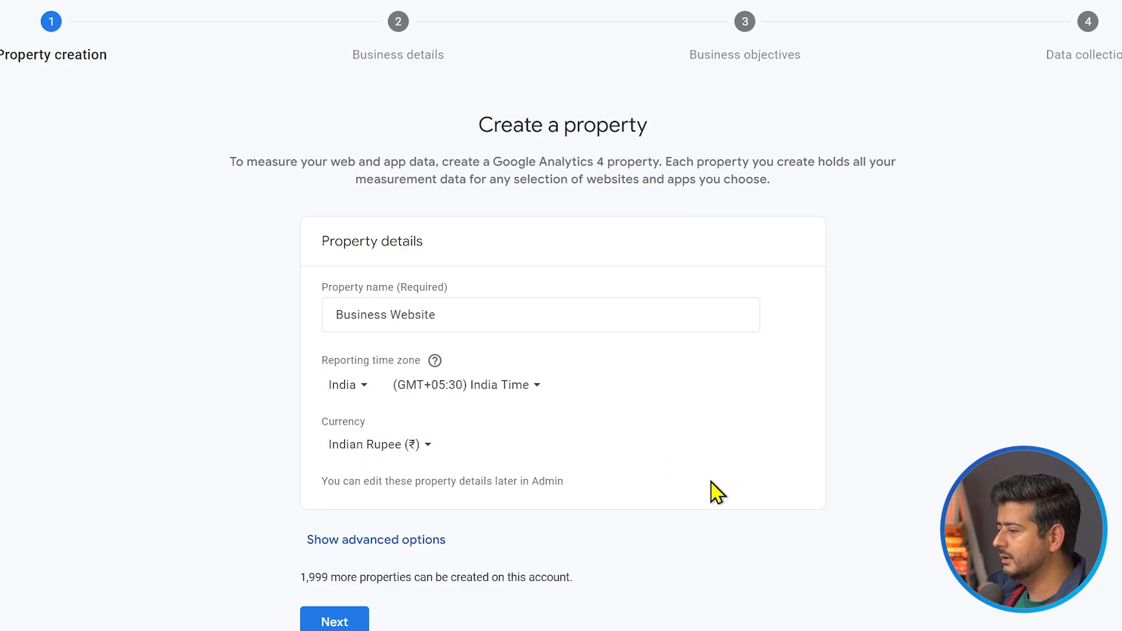
left_click(359, 624)
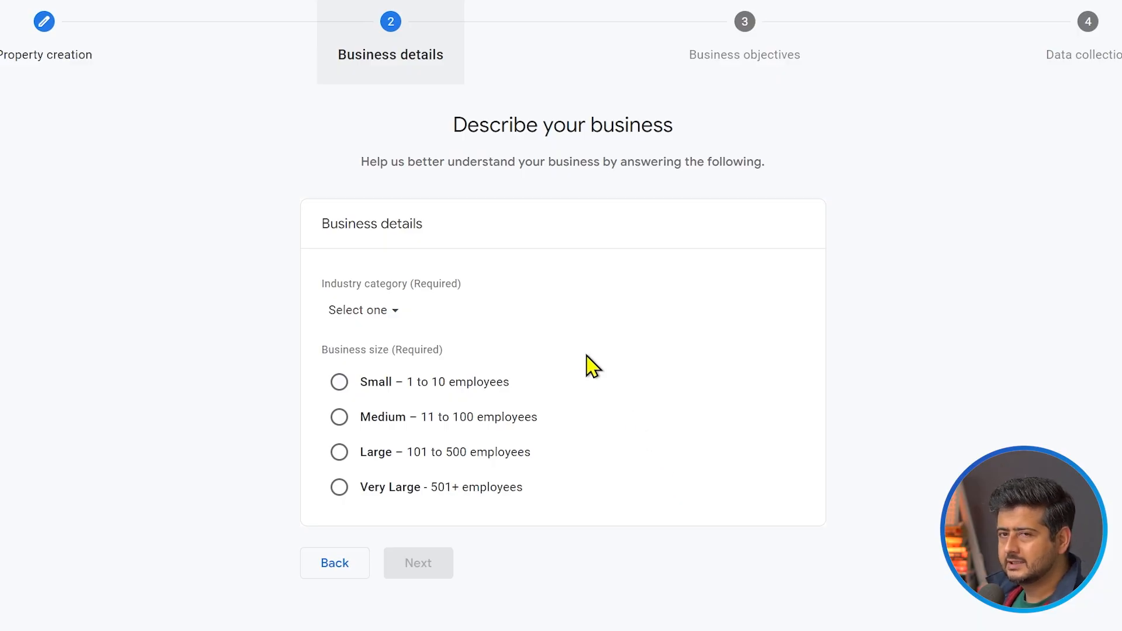
Set the industry category to Jobs & Education and the business size to Small, and continue to the business objectives
left_click(391, 315)
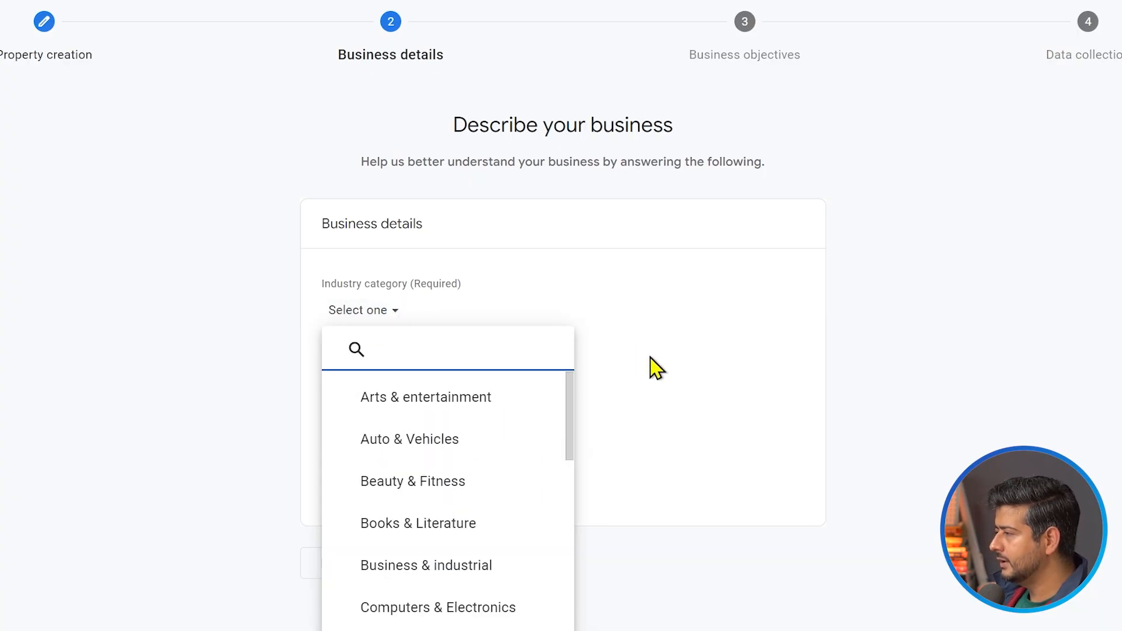
type("educa")
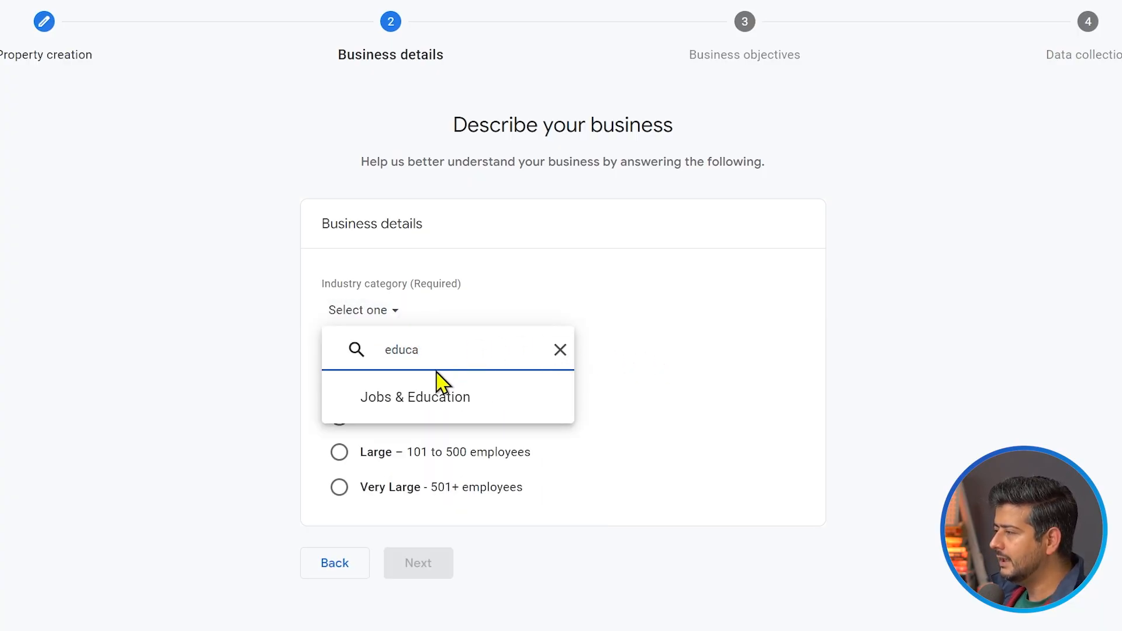
left_click(419, 397)
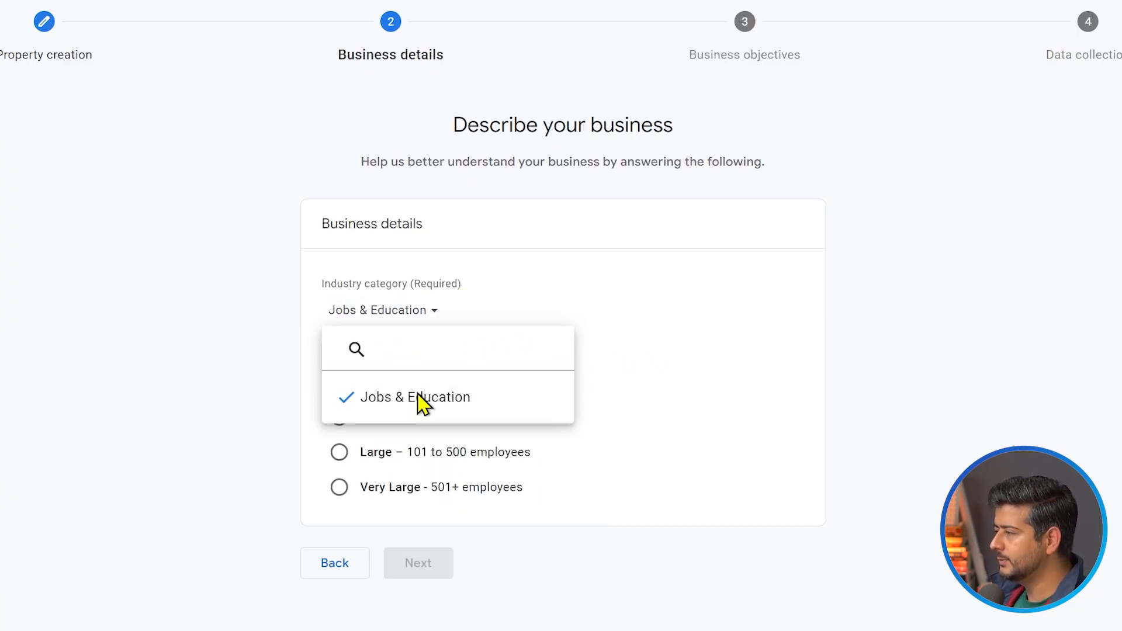
left_click(392, 388)
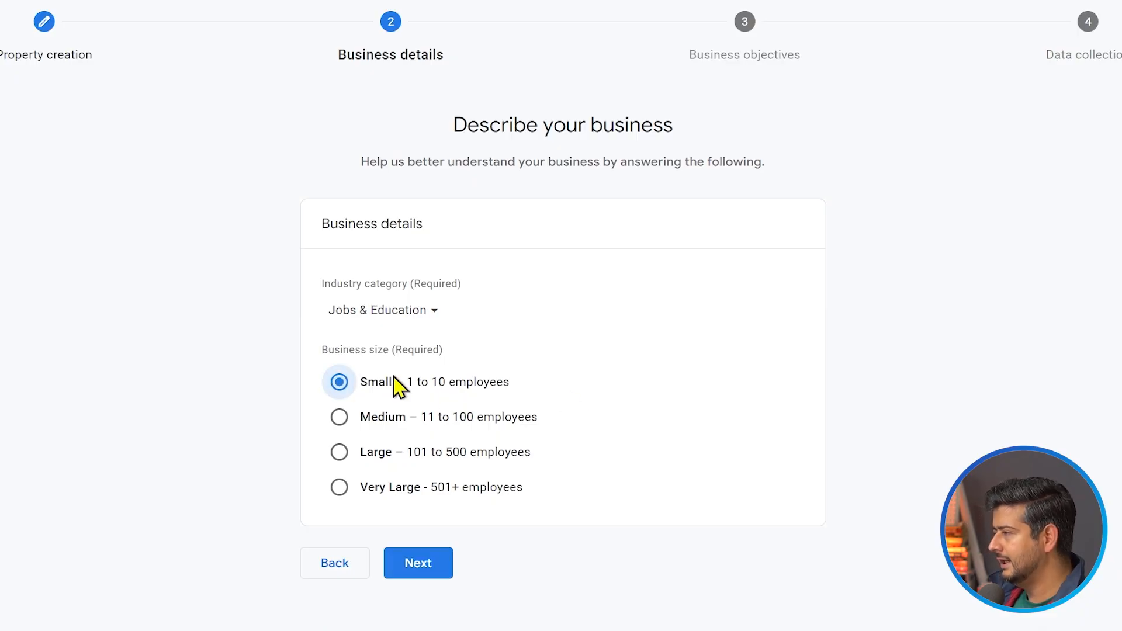
left_click(413, 570)
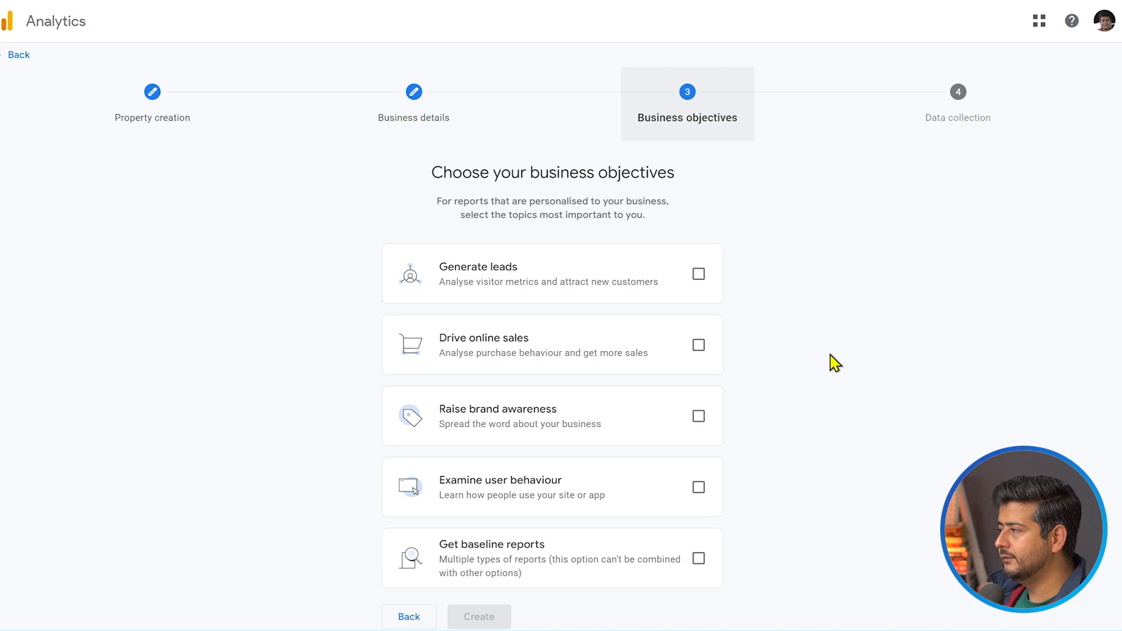
Choose "Get baseline reports" as the business objective and create the property
scroll(848, 356, "down", 1)
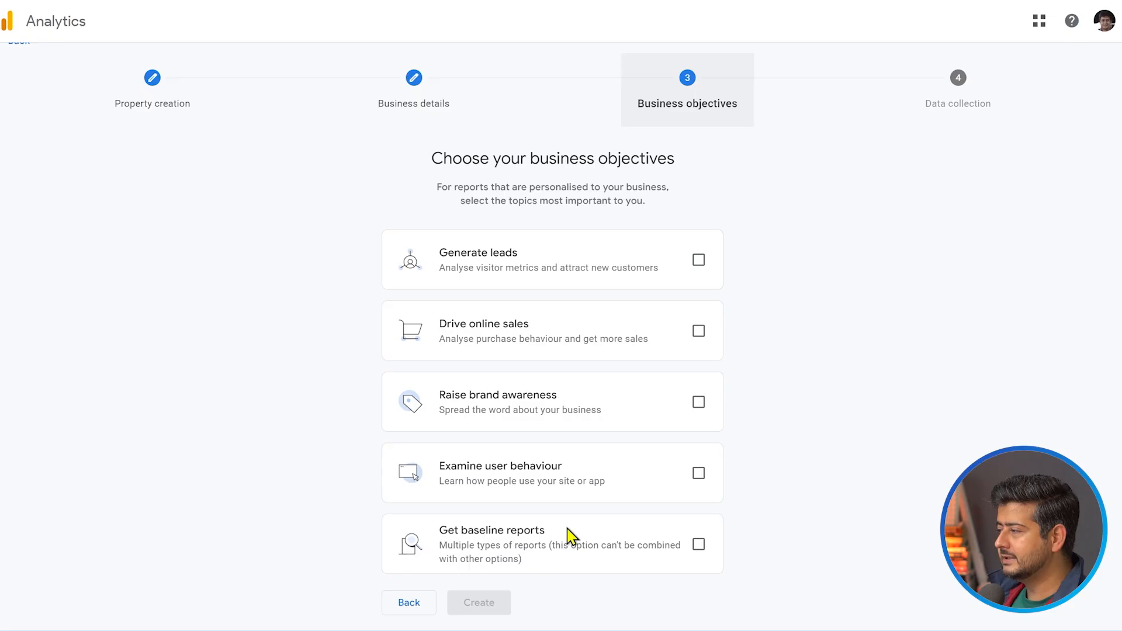
left_click(698, 545)
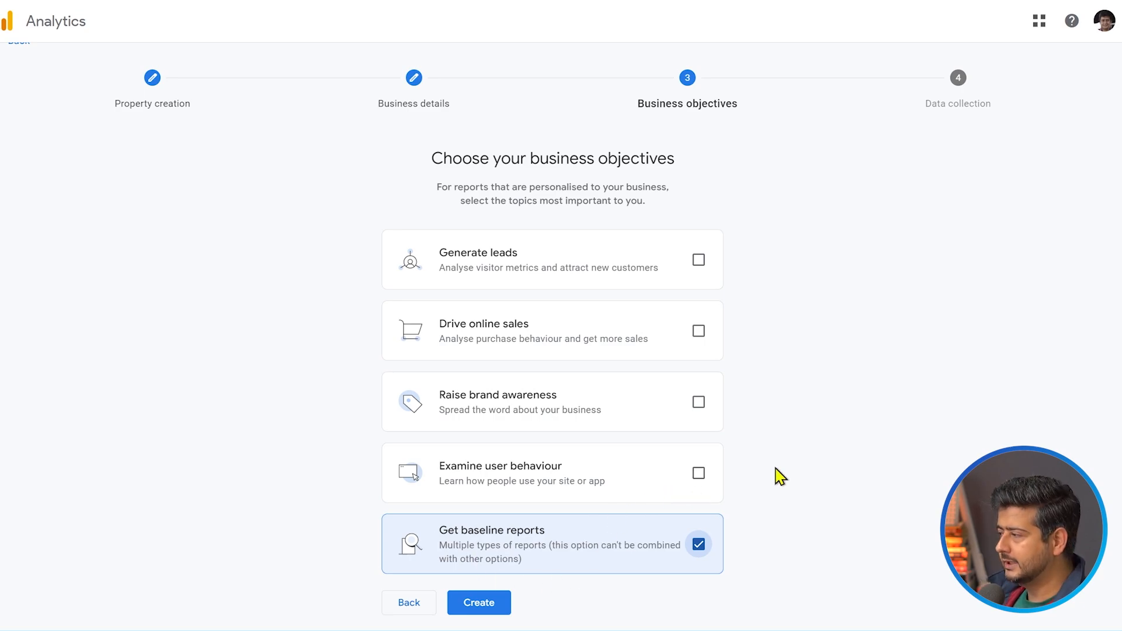
left_click(479, 603)
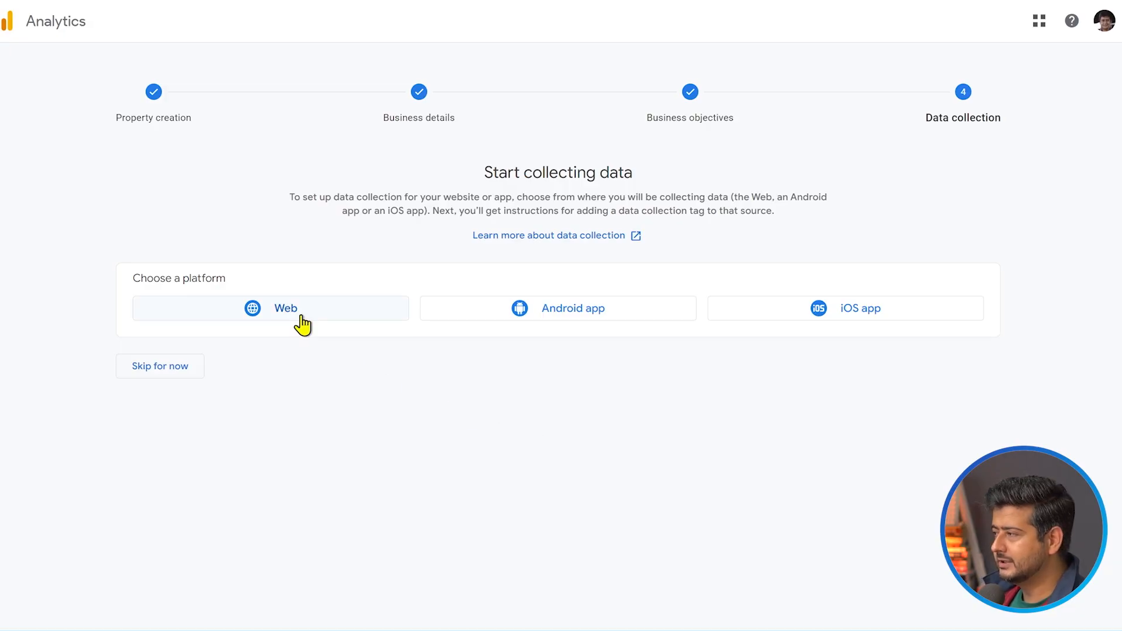
left_click(258, 313)
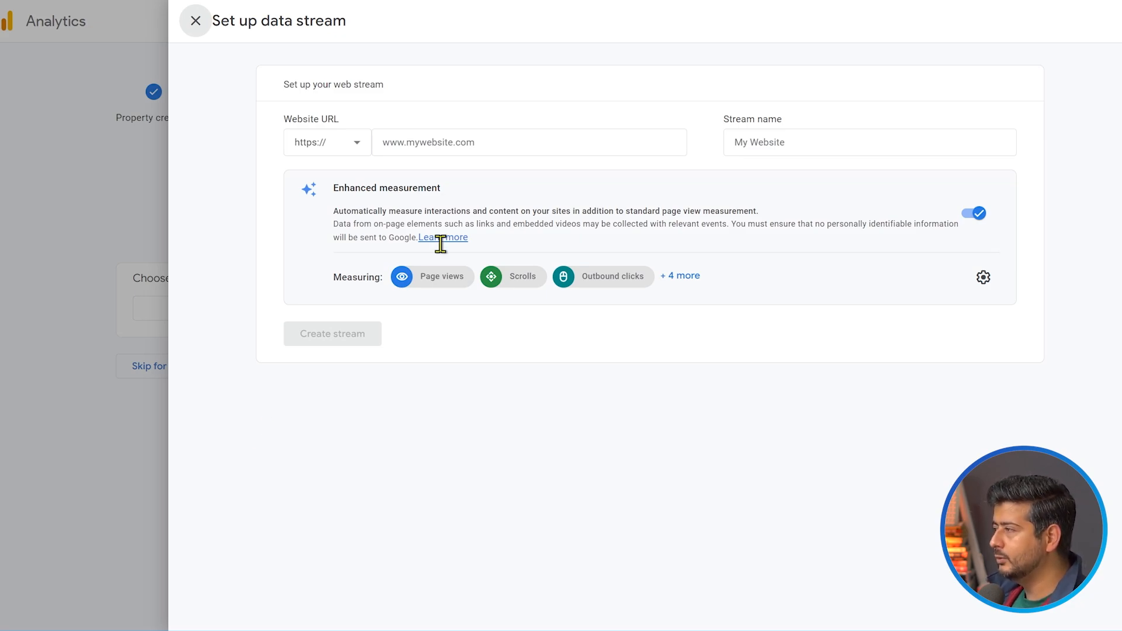
left_click(503, 143)
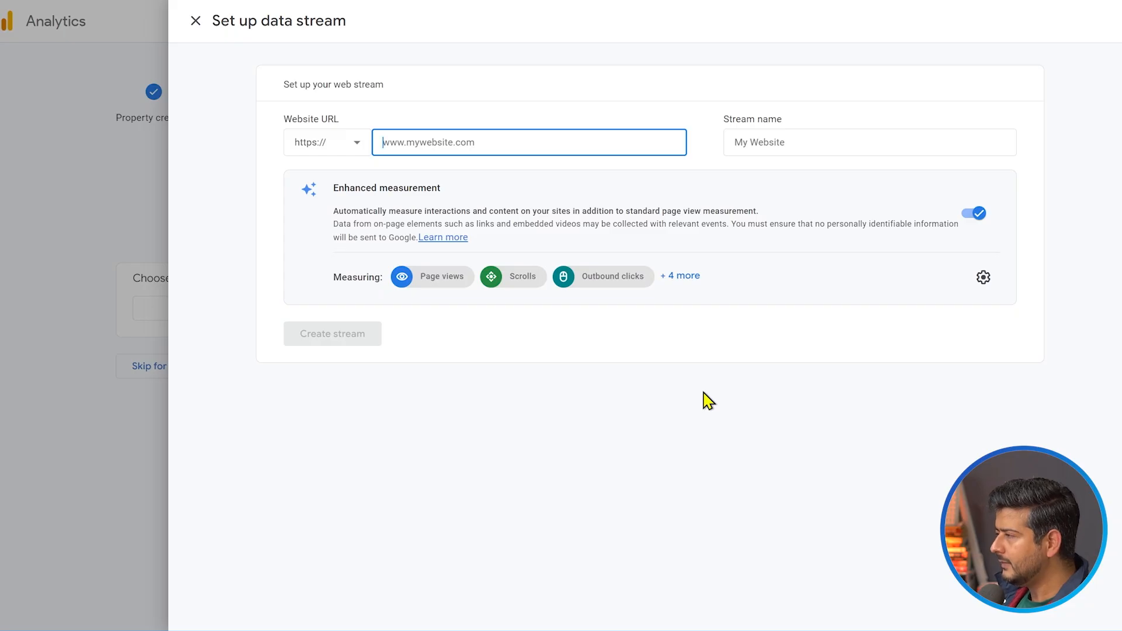
type("https://business-website.com/")
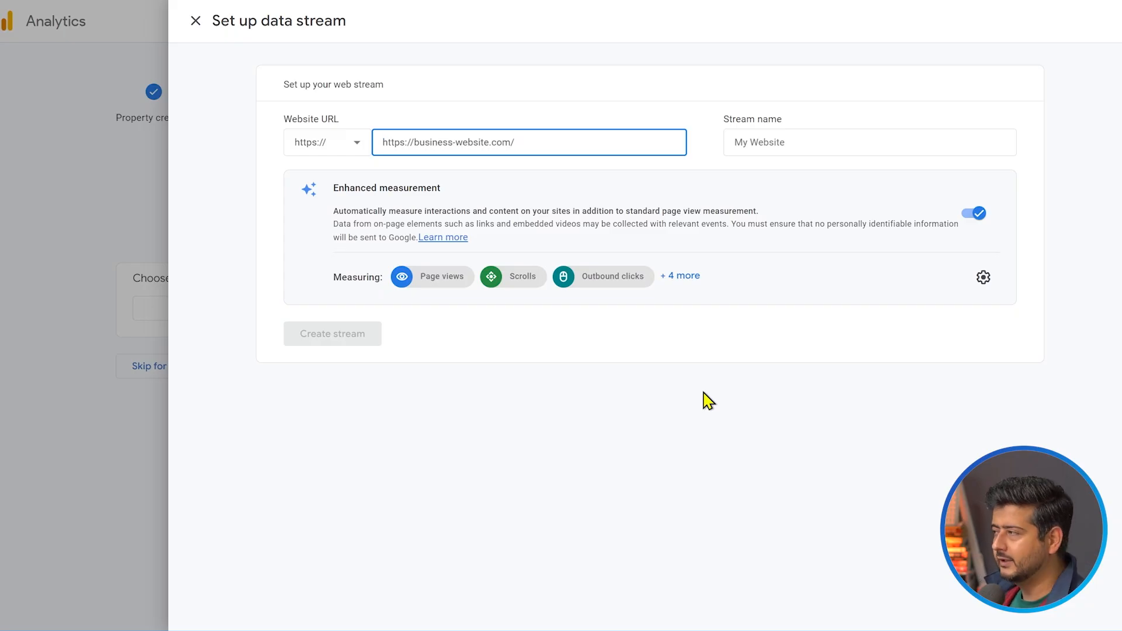
left_click(819, 145)
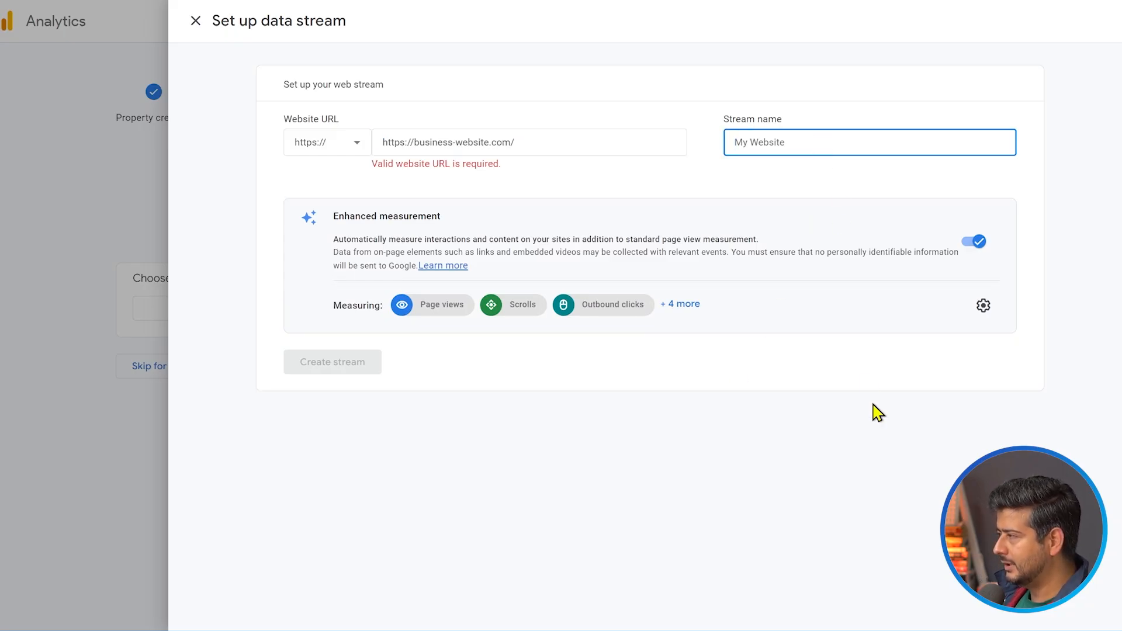
type("Business Websit")
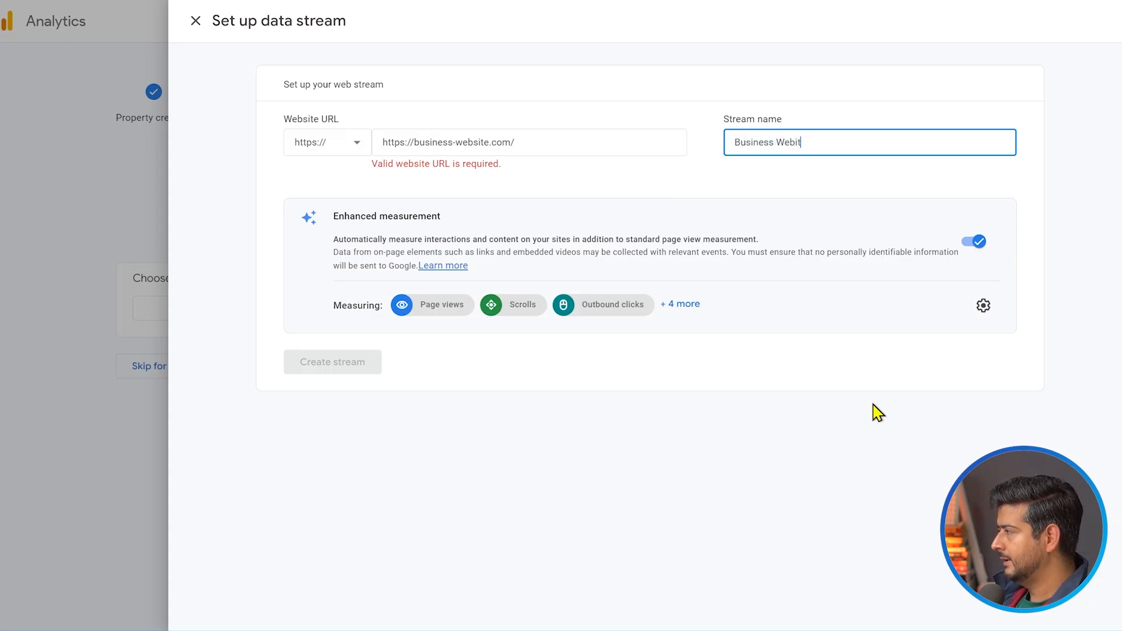
type("e")
key("shift+Tab")
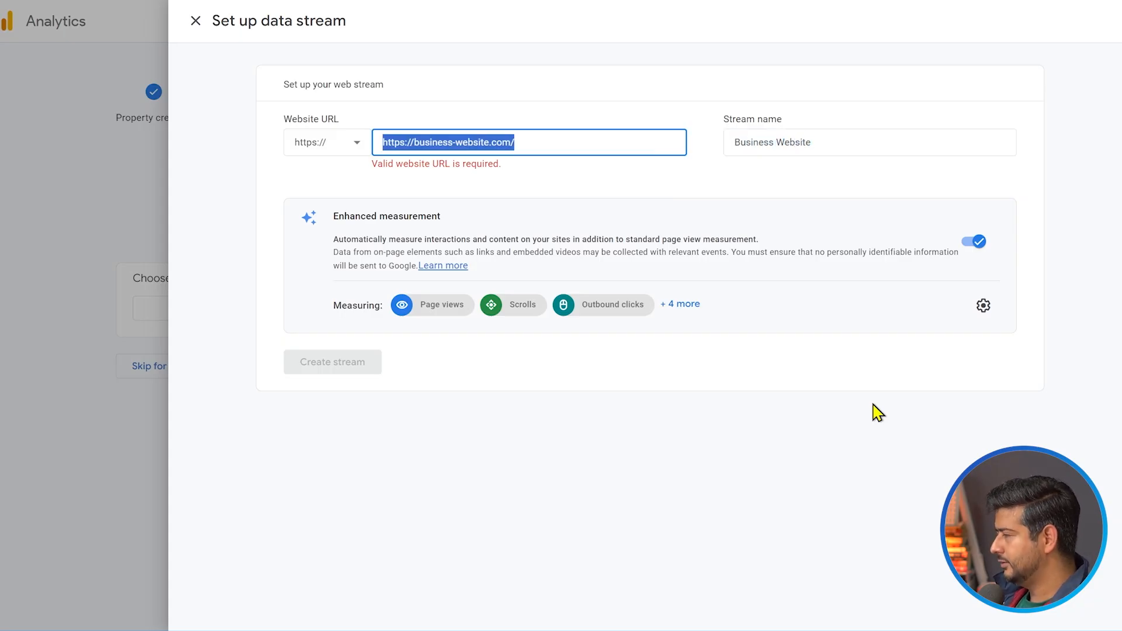
key("Left")
key("Delete")
key("Delete")
key("Delete")
key("Delete")
key("Delete")
key("Delete")
key("Delete")
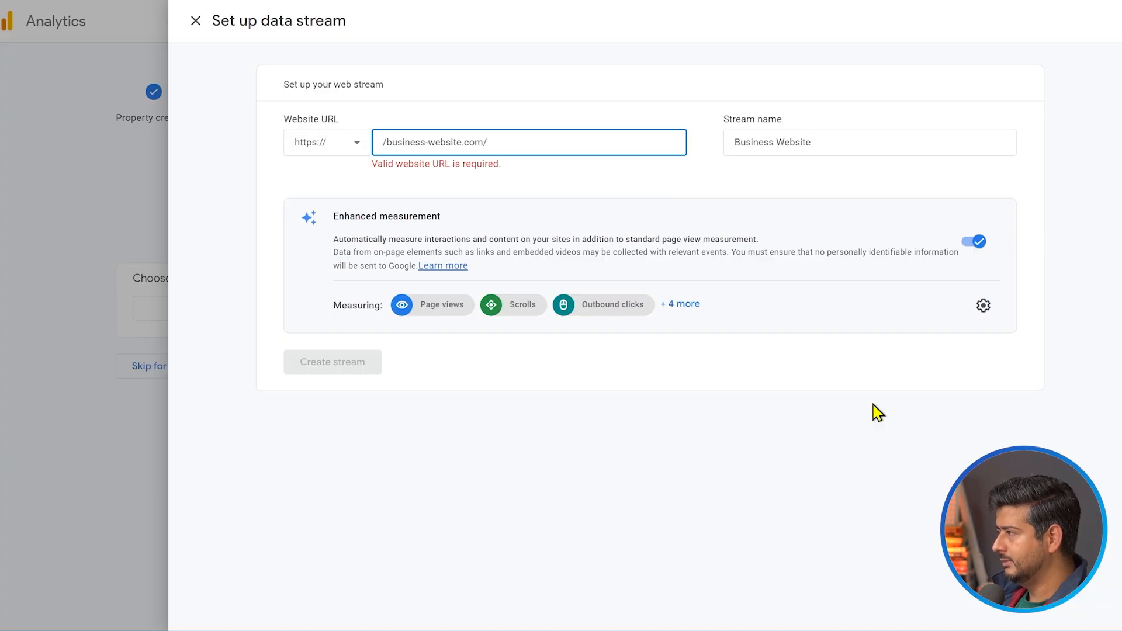
key("Delete")
key("BackSpace")
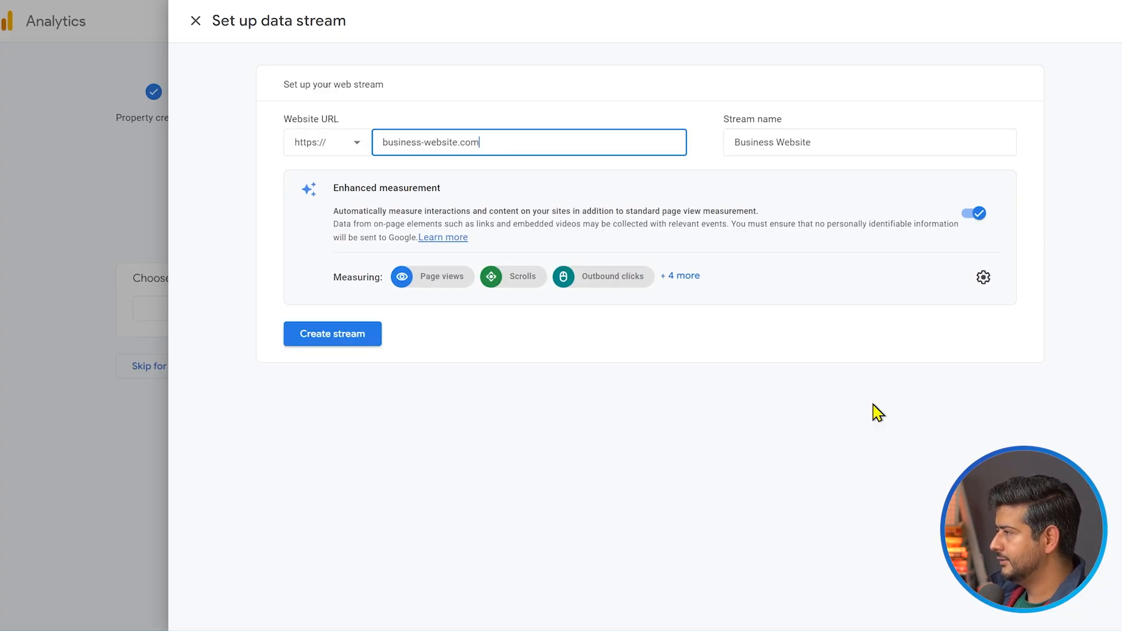
left_click(696, 456)
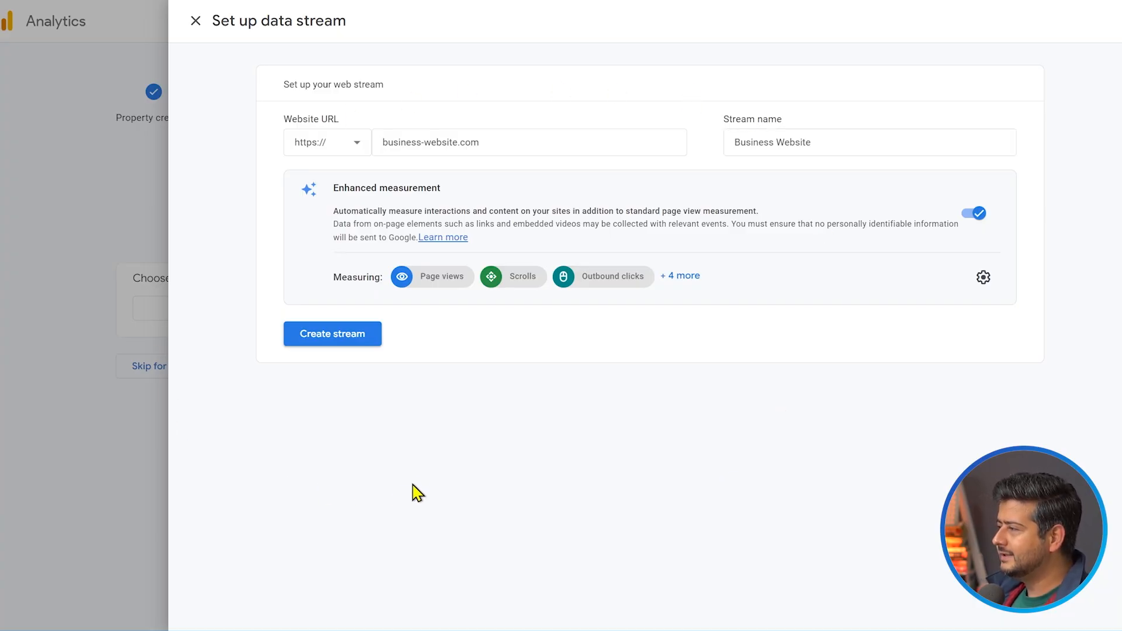
left_click(341, 342)
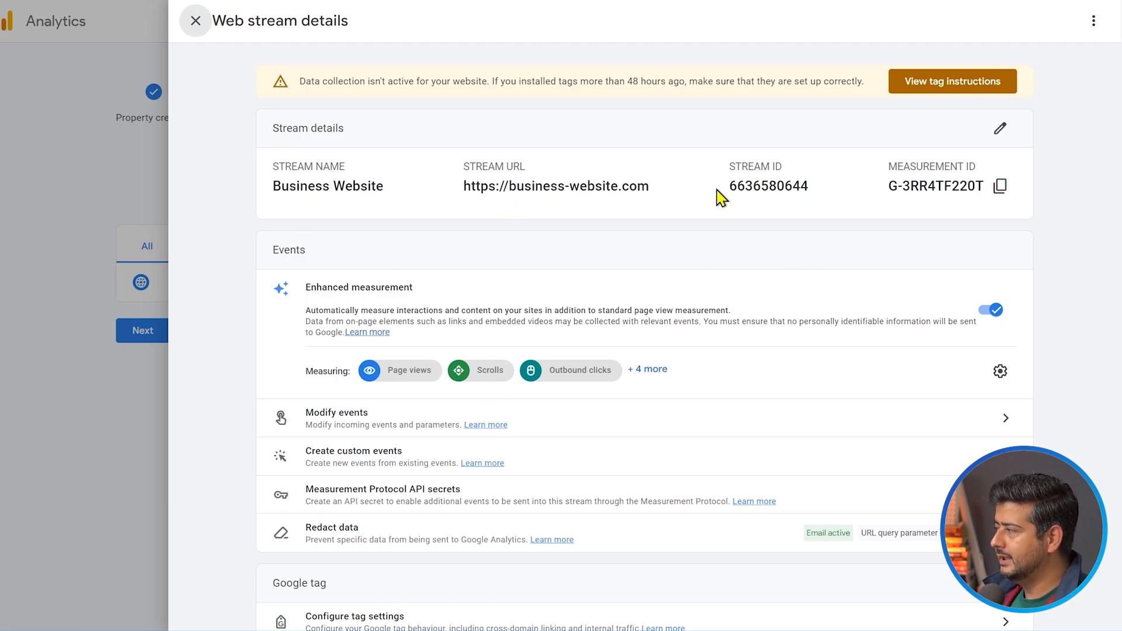
Open the manual installation instructions for the Business Website stream and copy the Google tag code
left_click(979, 198)
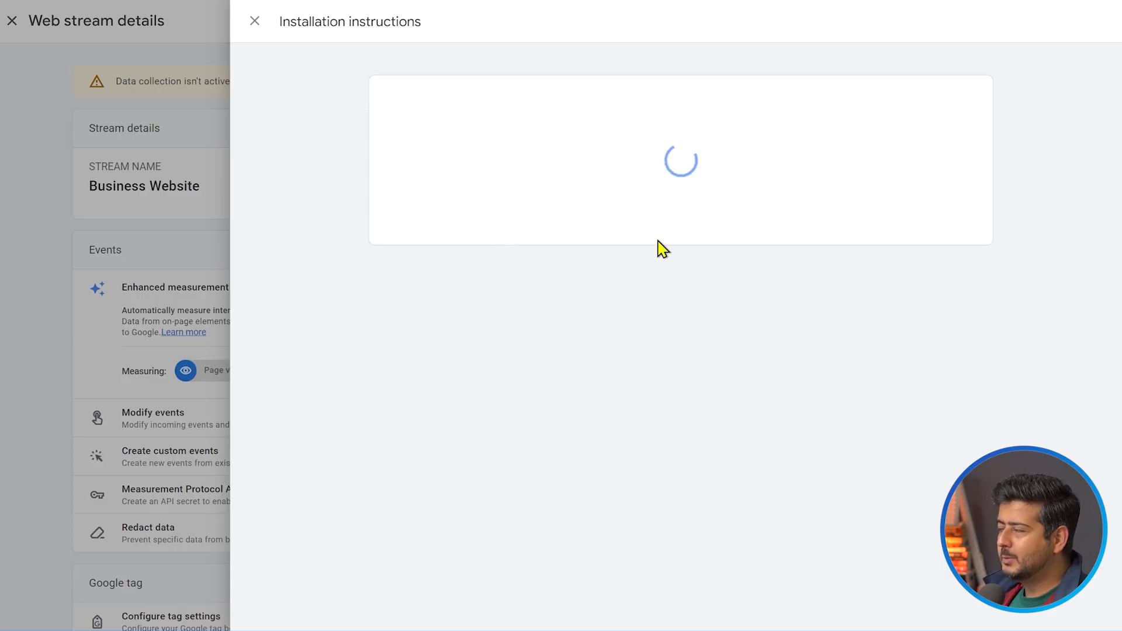
left_click(255, 22)
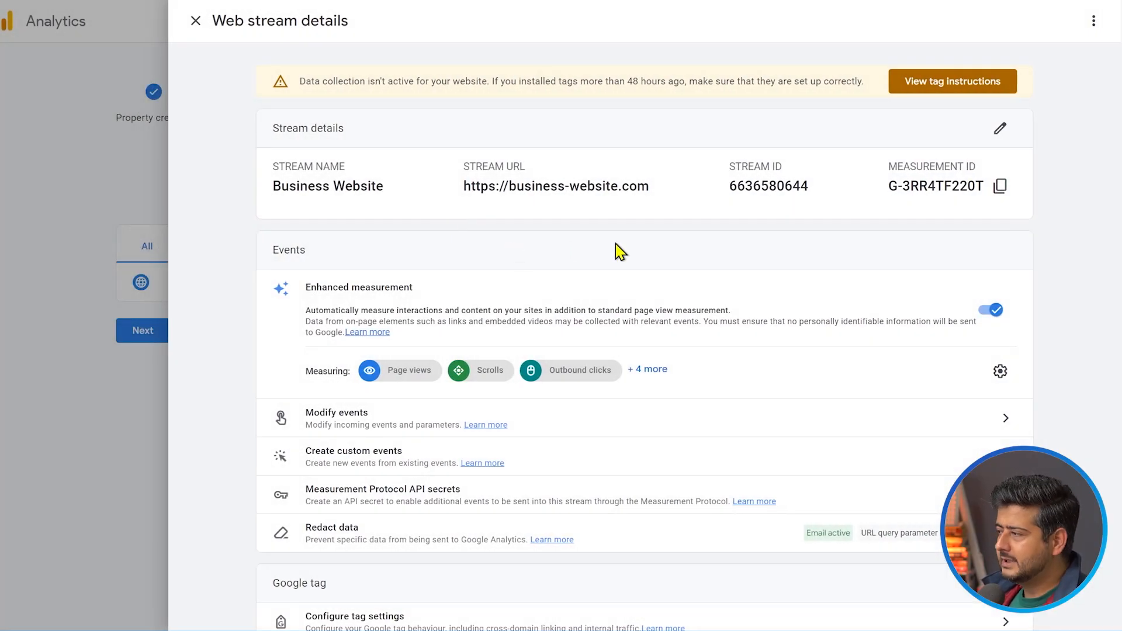
scroll(616, 251, "down", 2)
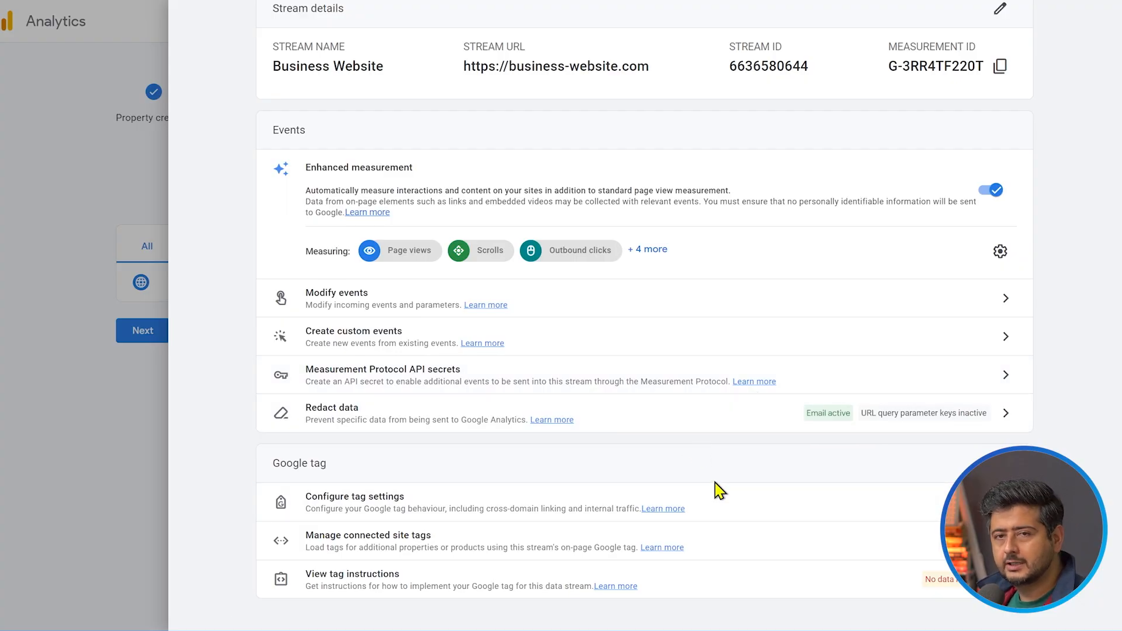
scroll(772, 487, "up", 2)
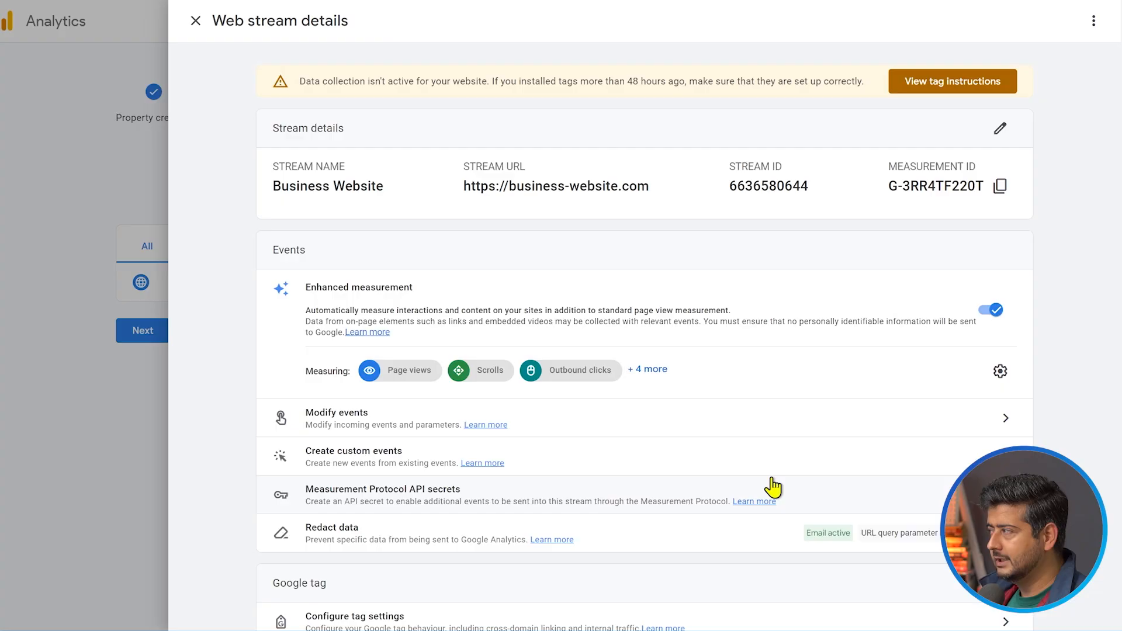
left_click(918, 82)
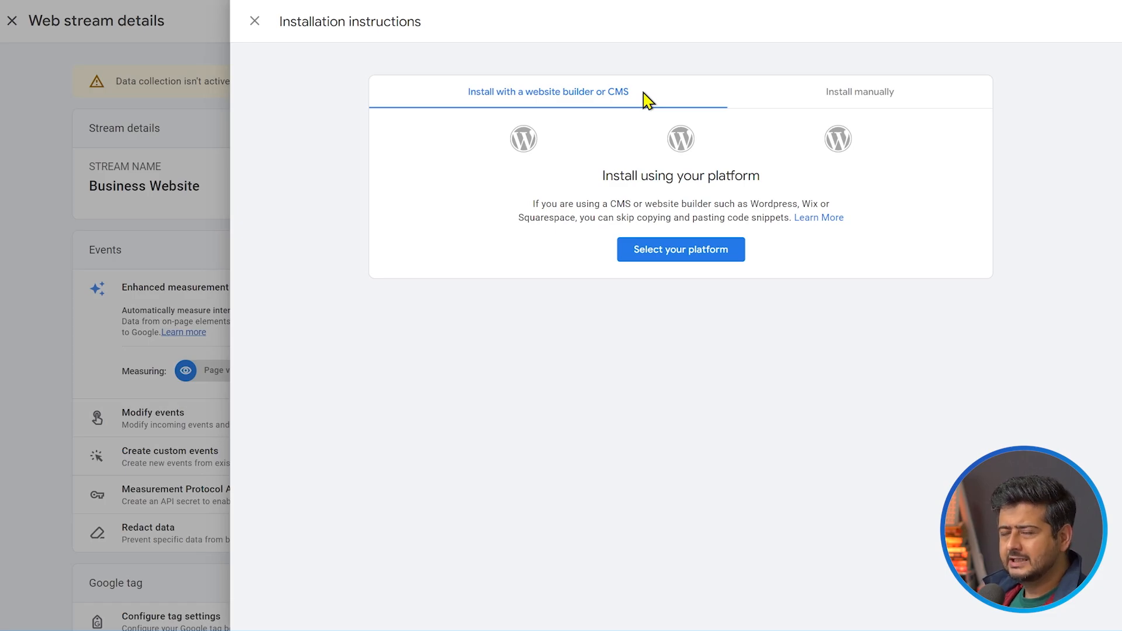
left_click(862, 100)
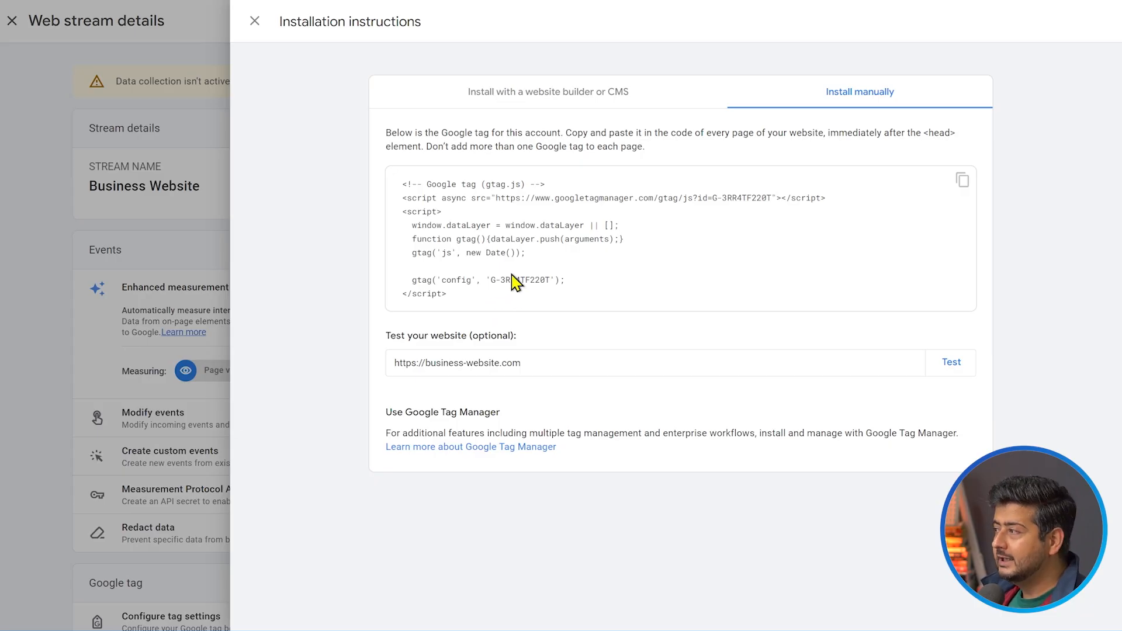
left_click(961, 181)
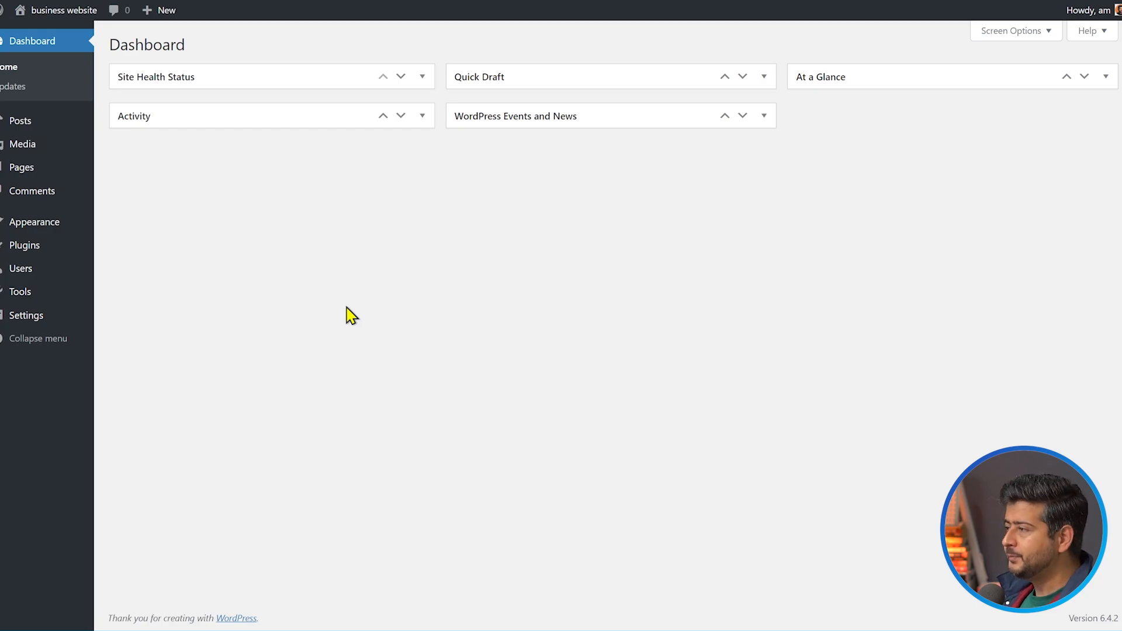
In the WordPress dashboard, search the plugins for "monster insights" and install and activate the MonsterInsights Google Analytics plugin
mouse_move(28, 250)
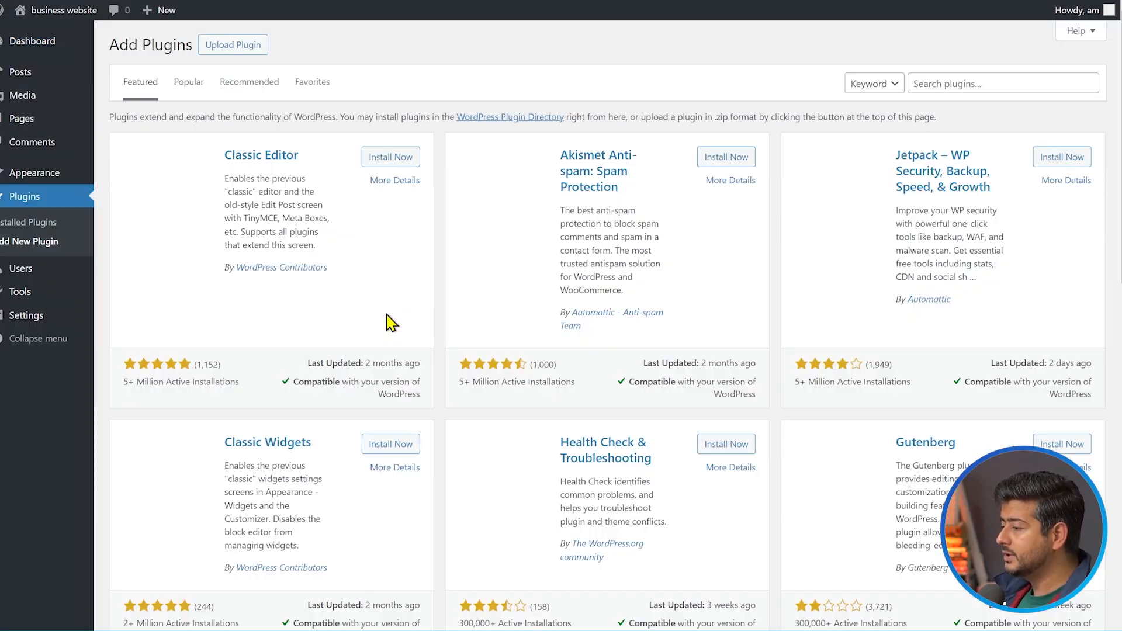
left_click(967, 79)
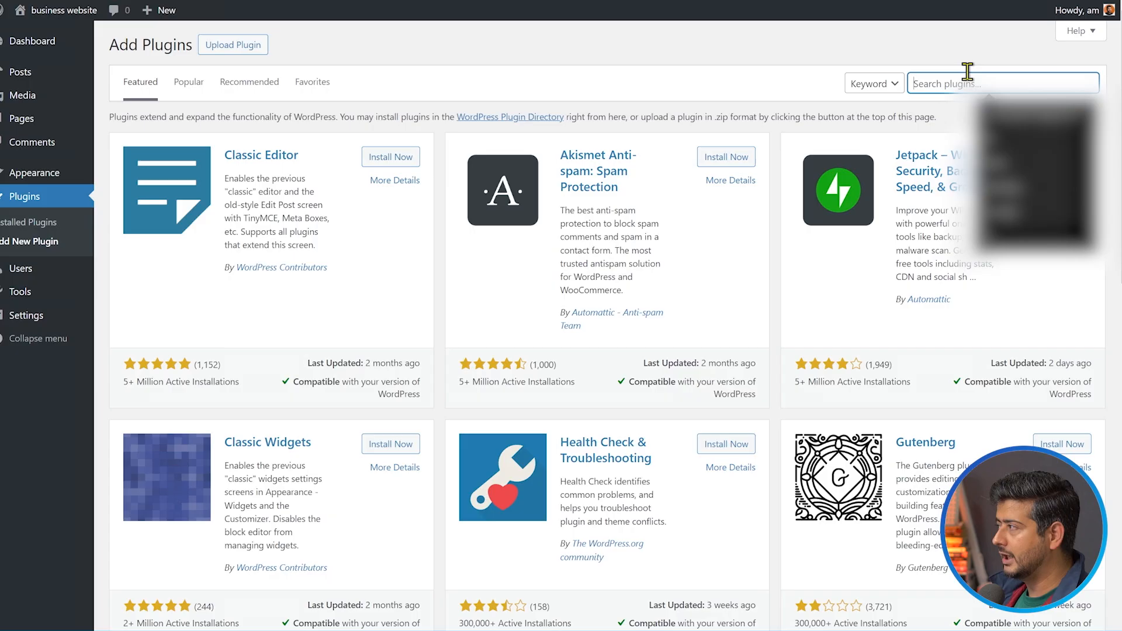
left_click(963, 58)
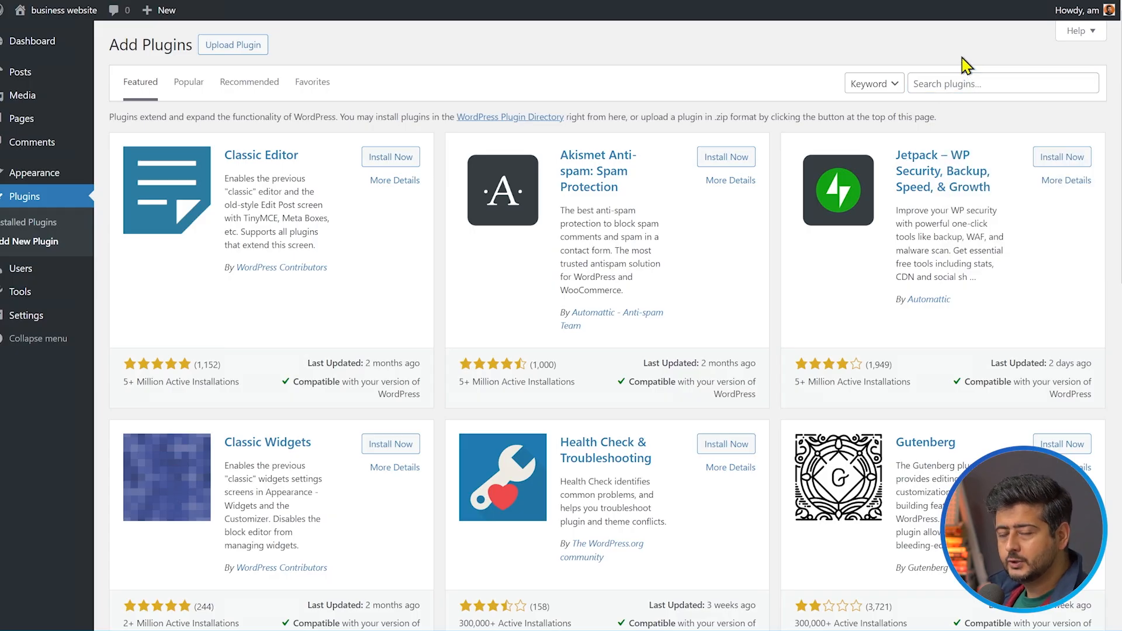
left_click(971, 88)
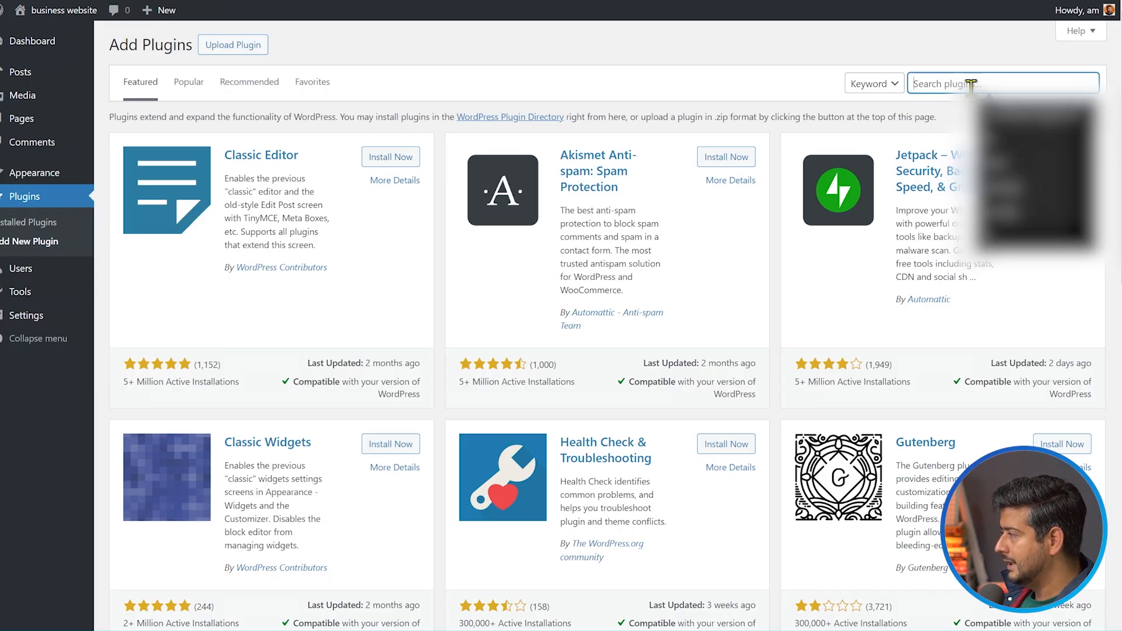
type("monster ins")
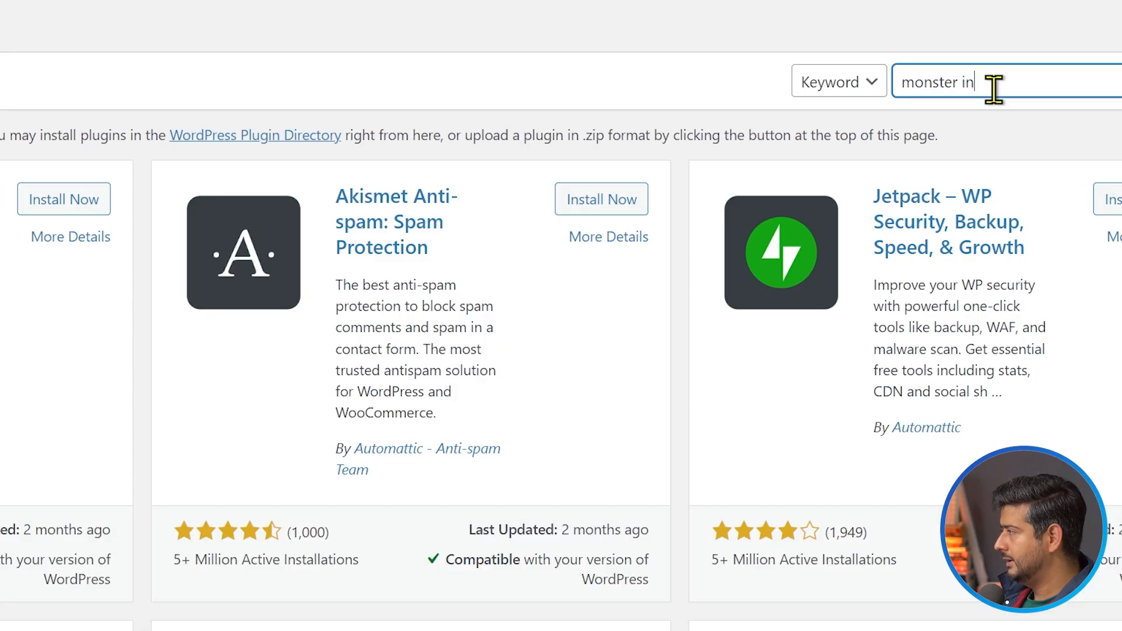
type("ights")
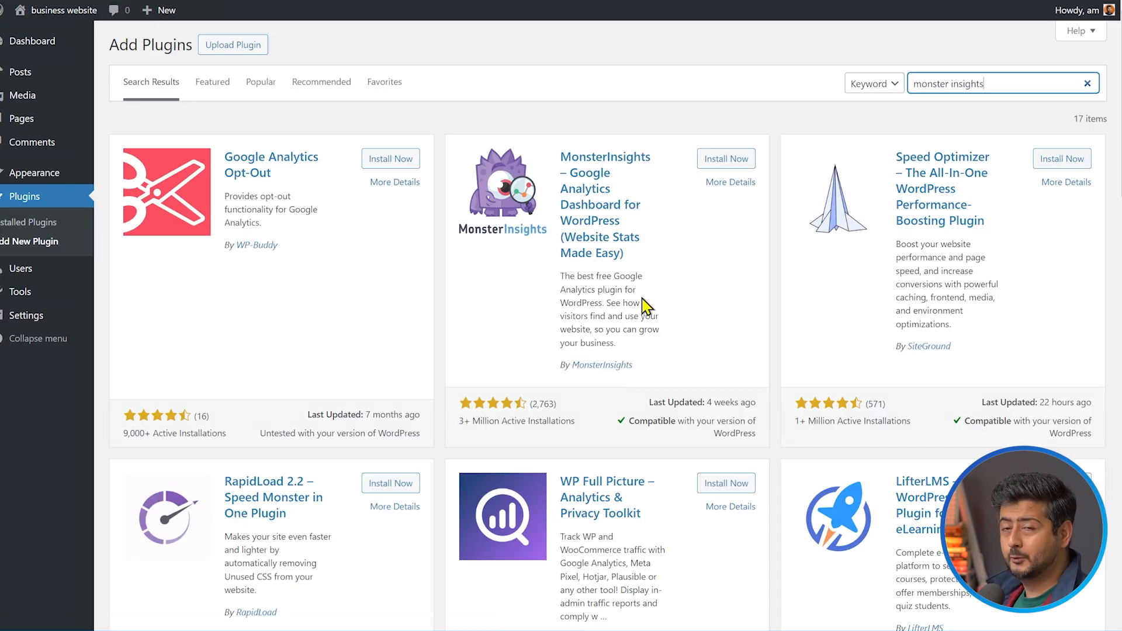
left_click(722, 163)
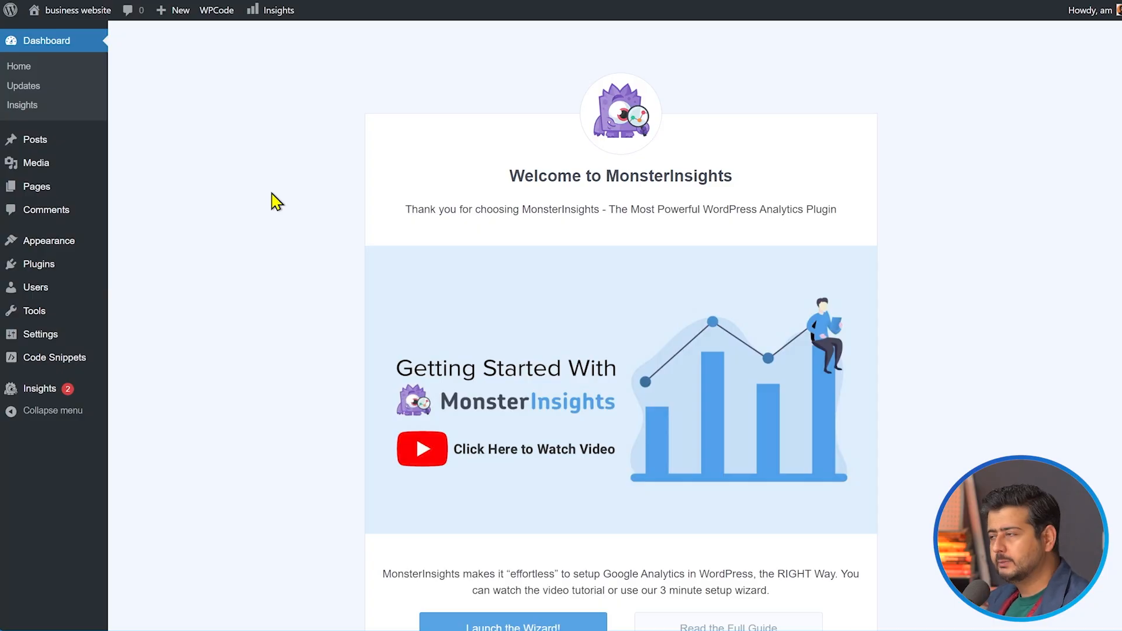
Launch the MonsterInsights setup wizard and save Business Website as the website category
scroll(275, 201, "down", 12)
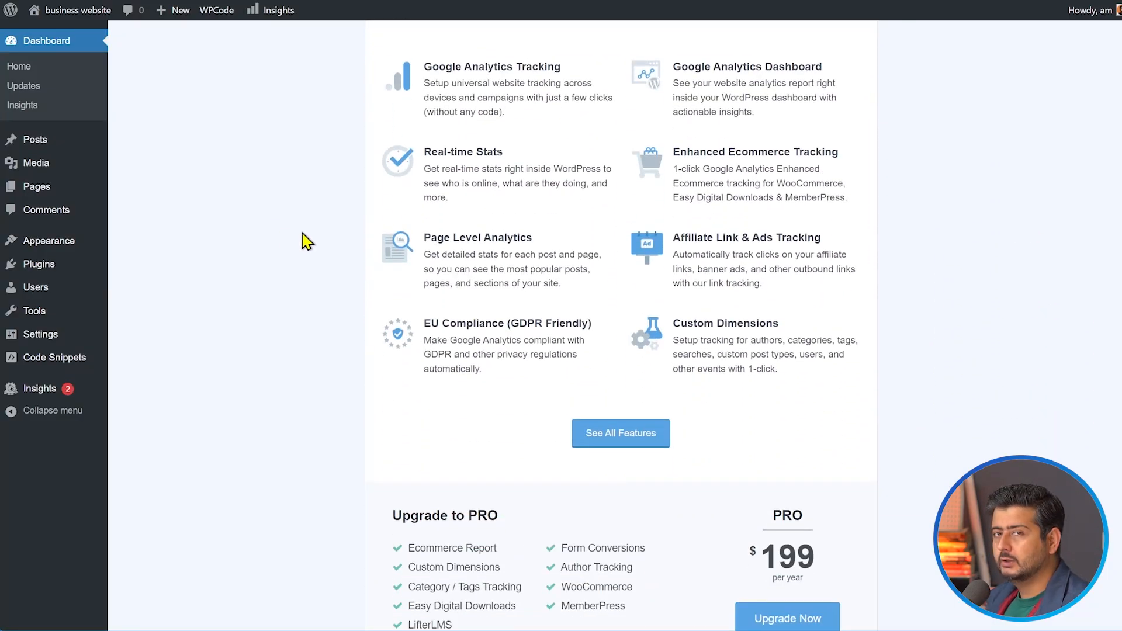
scroll(306, 241, "down", 3)
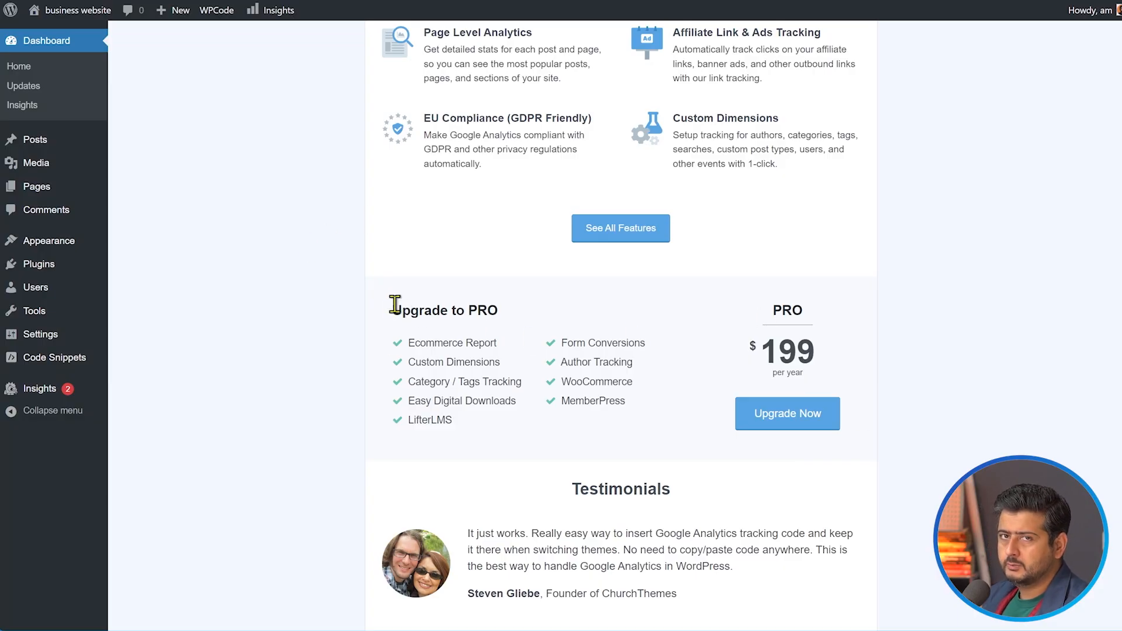
scroll(358, 325, "down", 3)
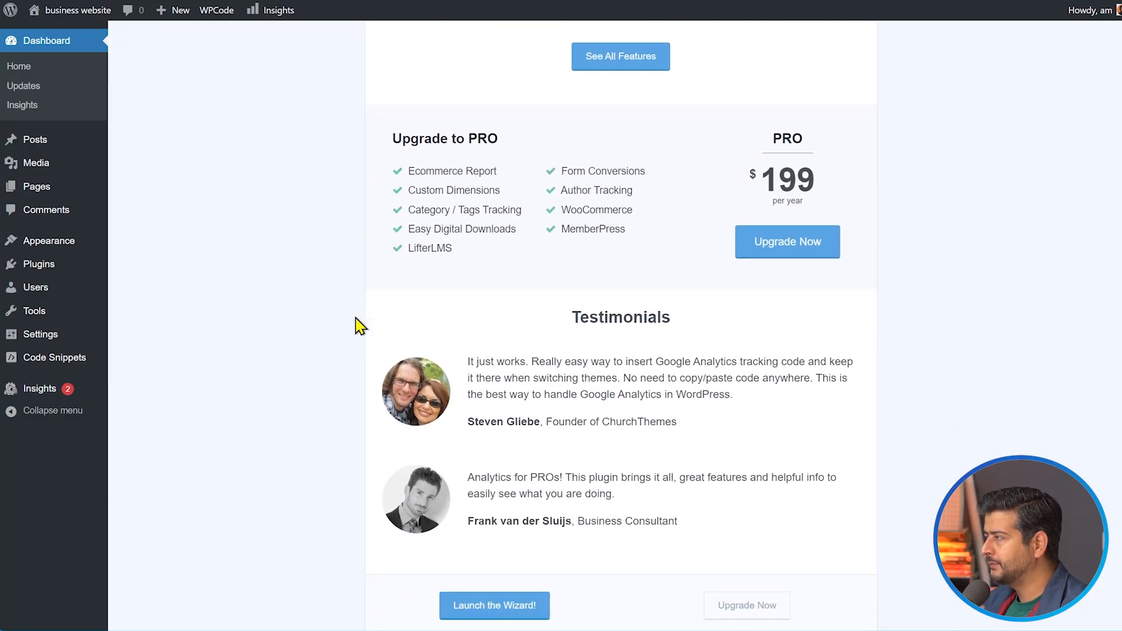
scroll(358, 325, "up", 10)
scroll(357, 325, "up", 6)
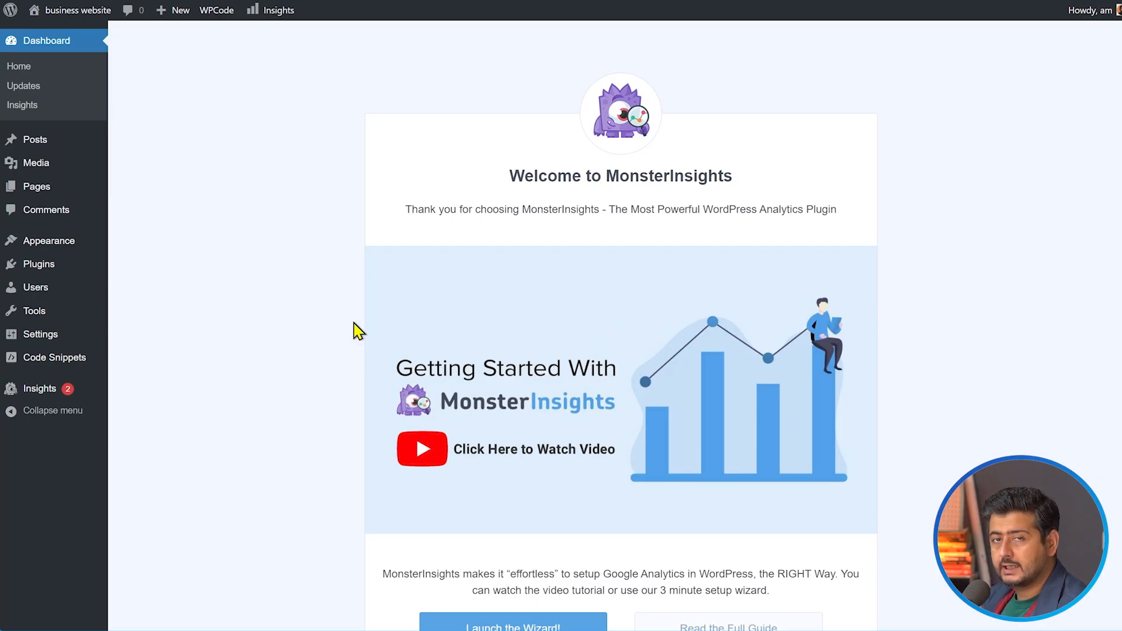
scroll(355, 326, "down", 2)
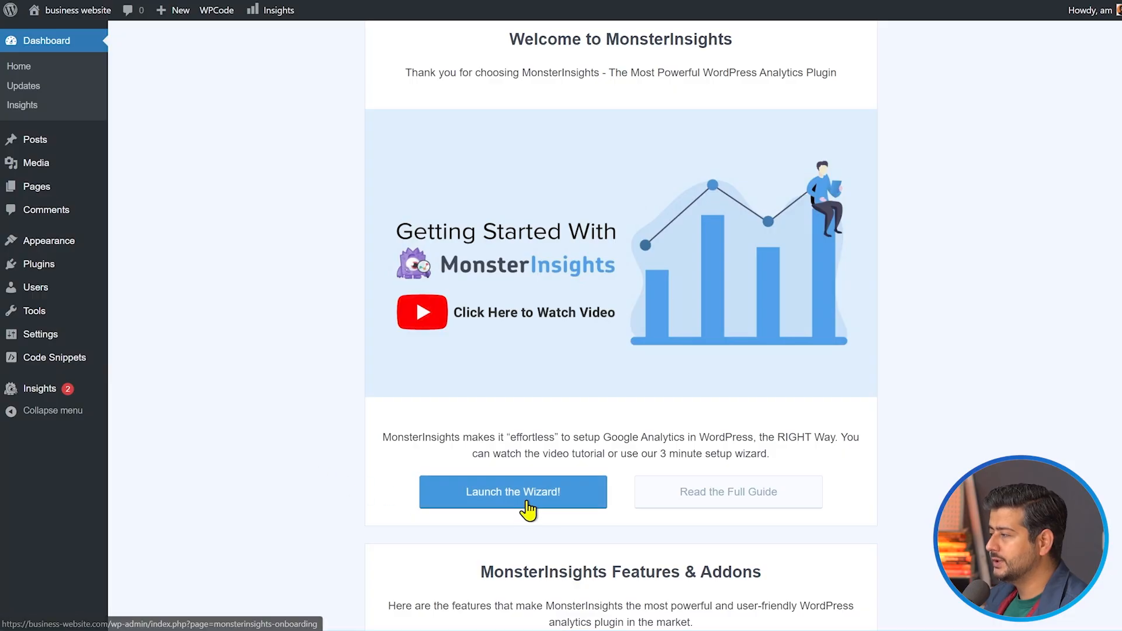
left_click(514, 507)
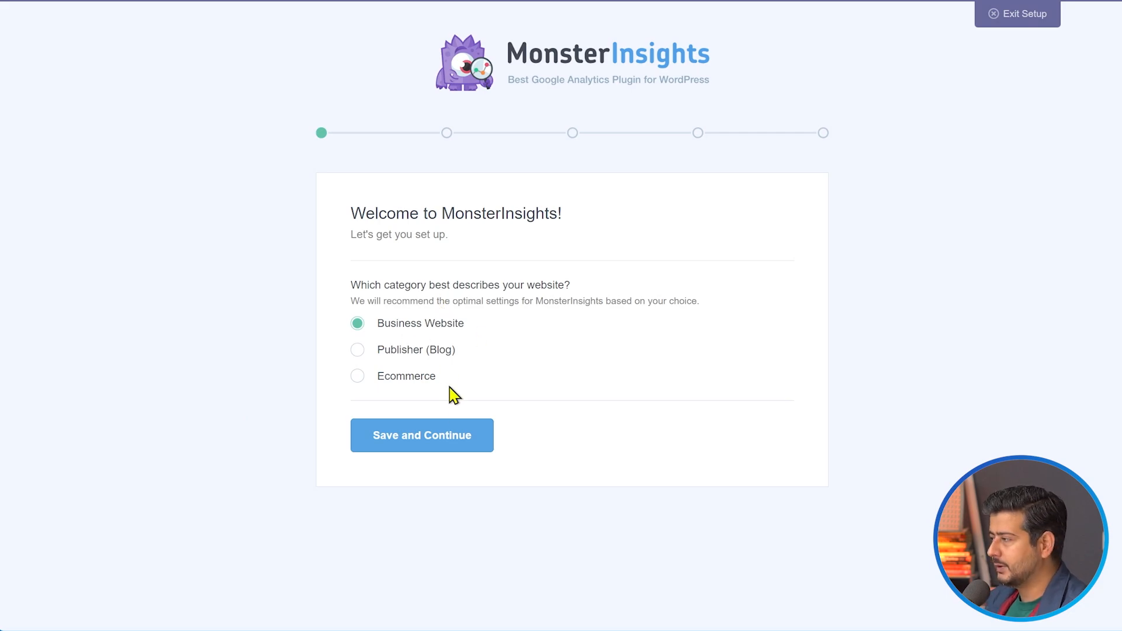
left_click(429, 443)
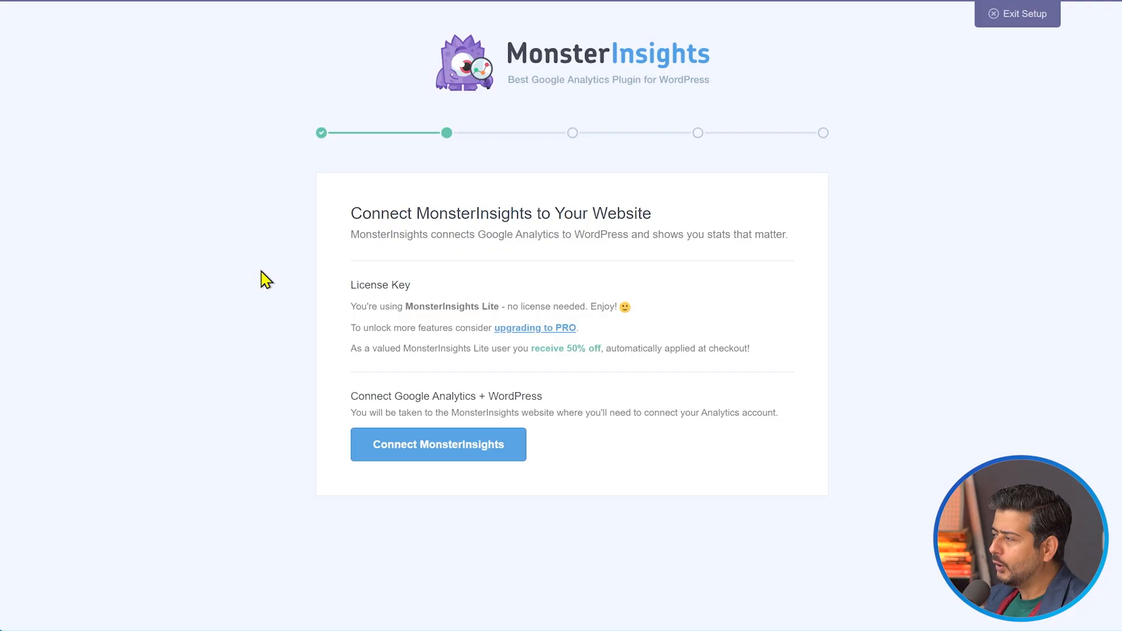
Connect MonsterInsights to Google by signing in with the Google account and allowing the requested access
left_click(383, 449)
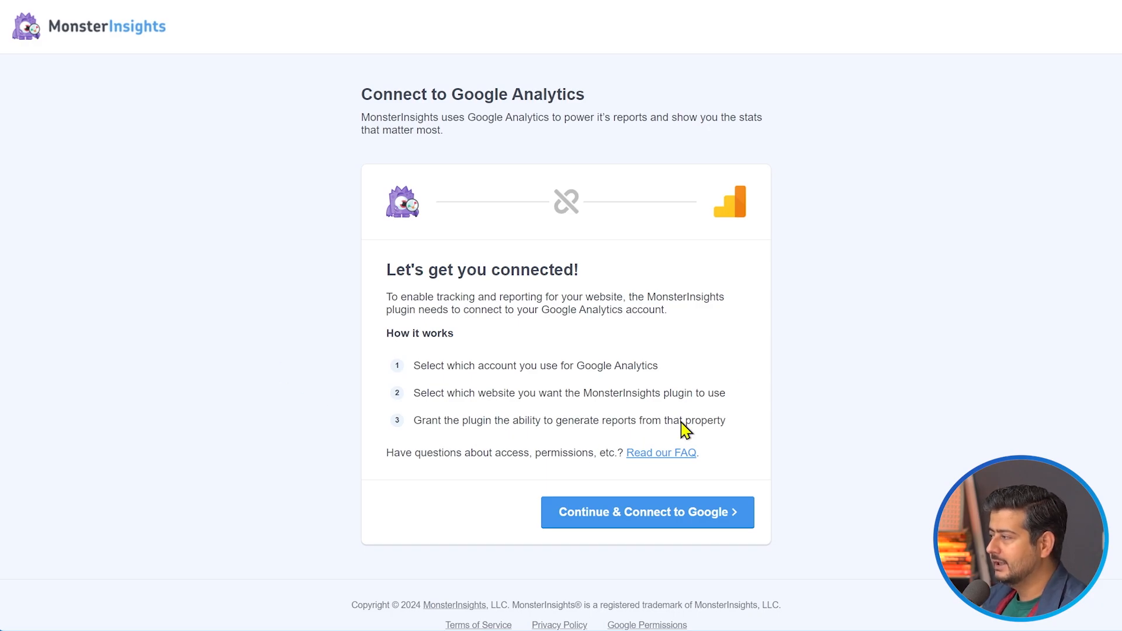
left_click(690, 515)
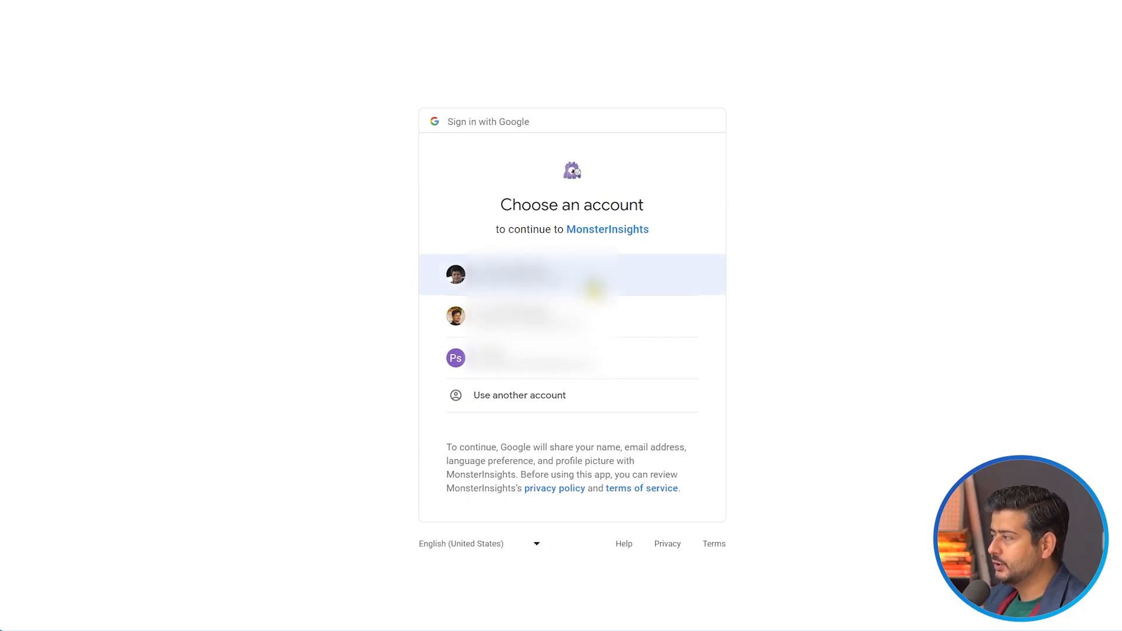
left_click(576, 281)
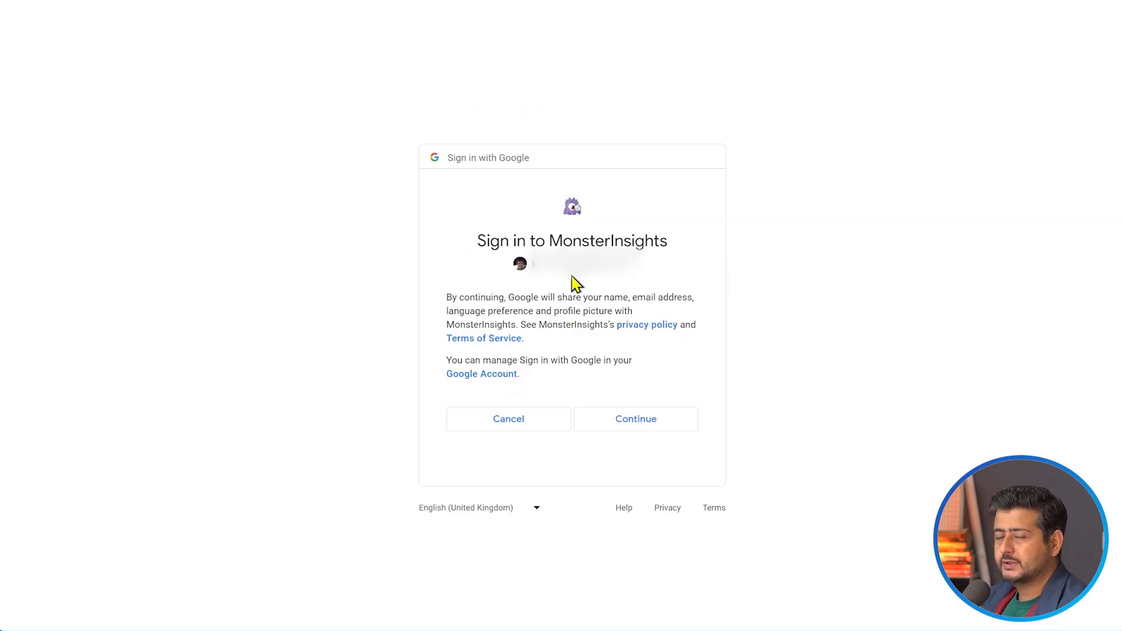
left_click(645, 430)
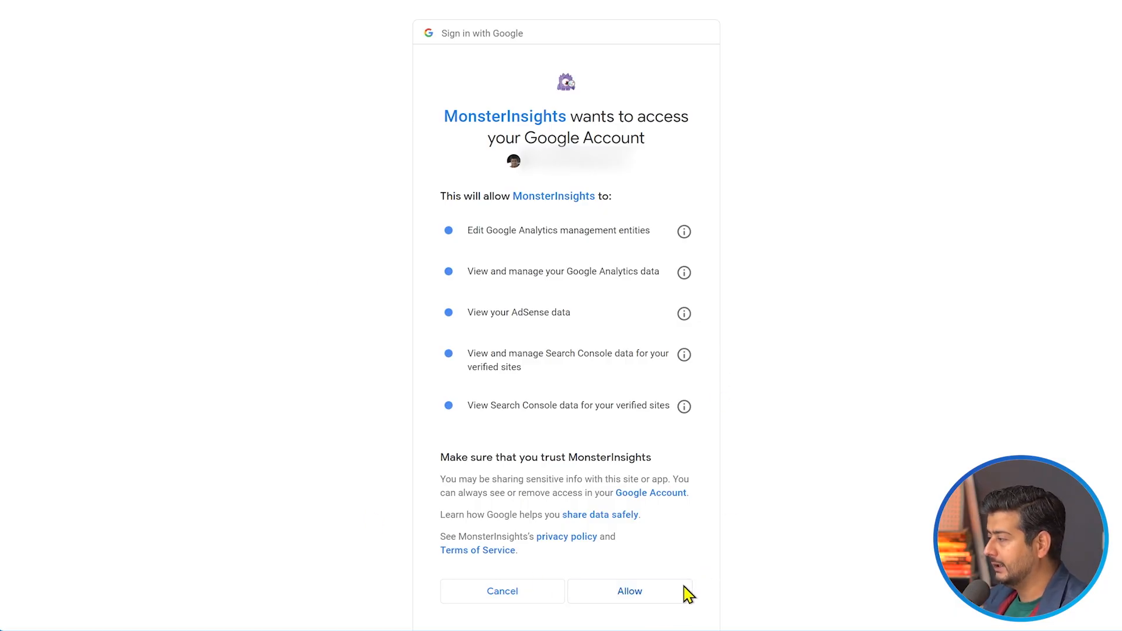
left_click(639, 601)
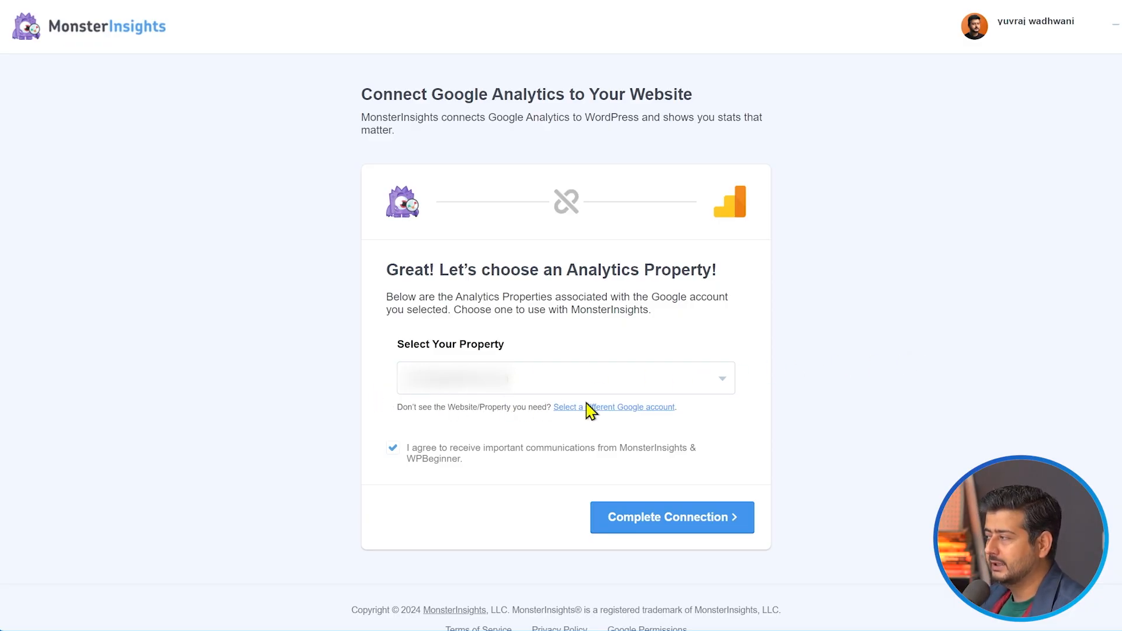
Select the Business Website Analytics property and complete the connection
left_click(723, 383)
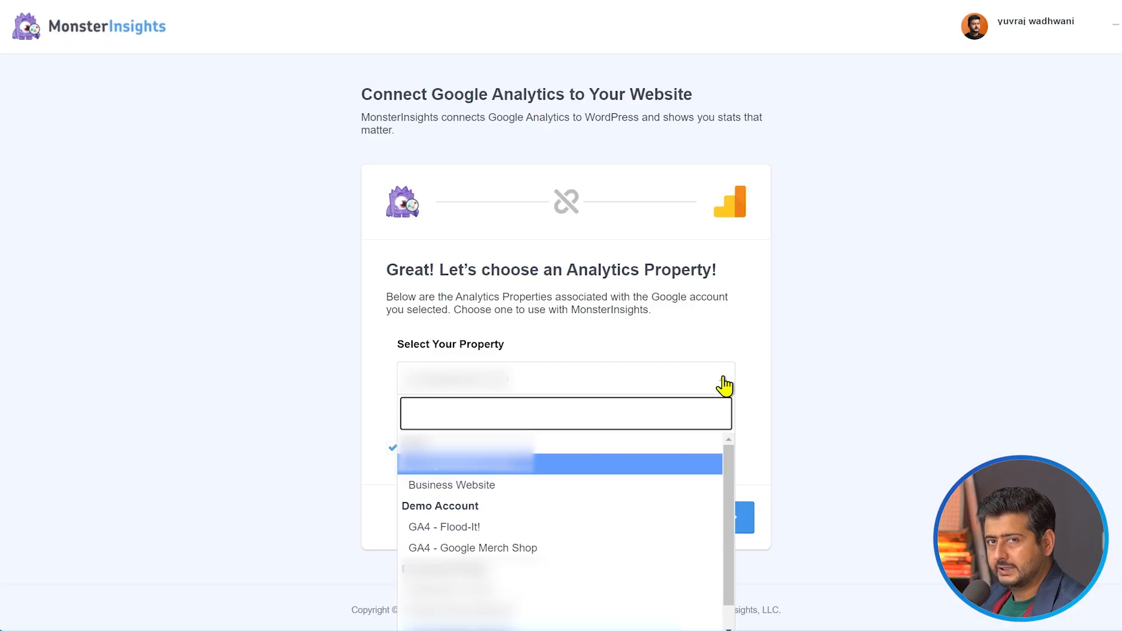
left_click(516, 494)
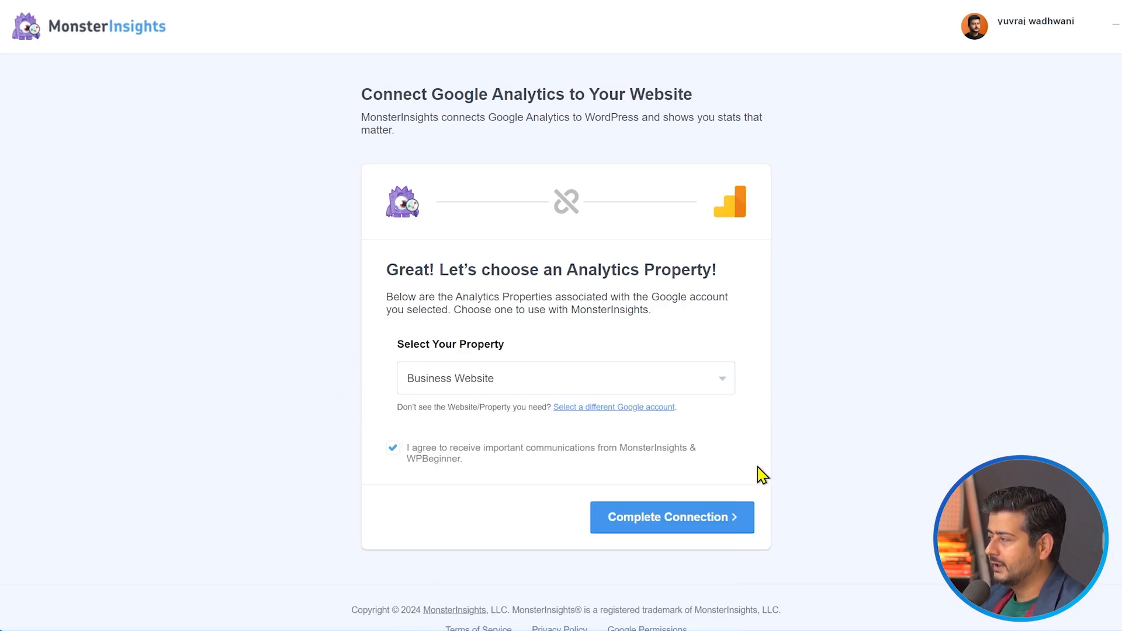
left_click(678, 522)
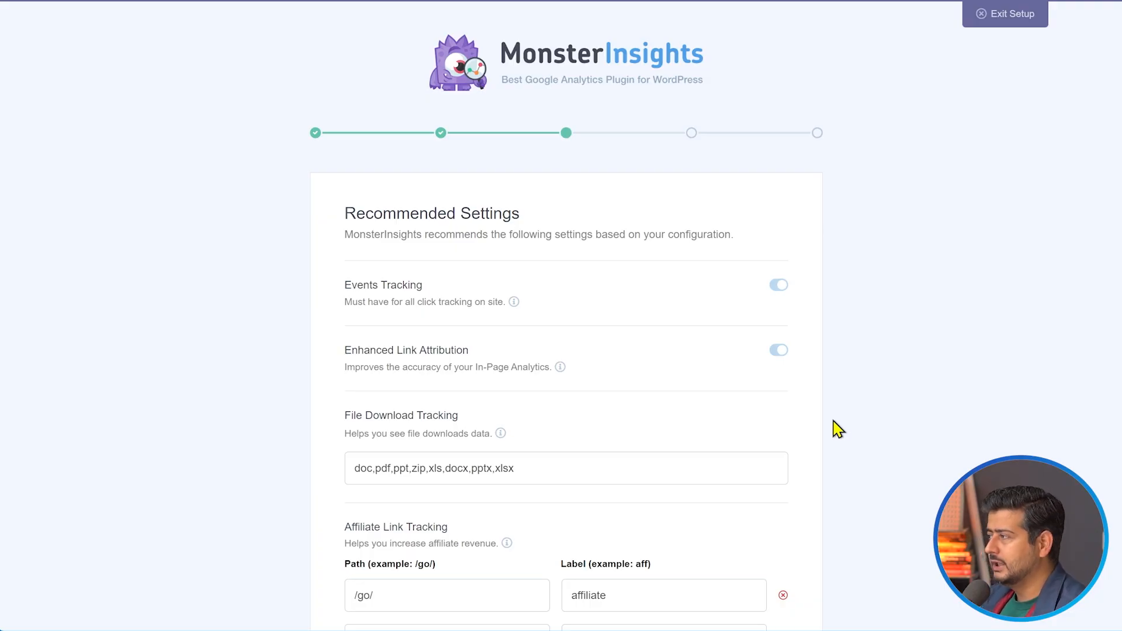
Add jpg, png and ai to the file extensions for File Download Tracking in the recommended settings
scroll(845, 338, "down", 2)
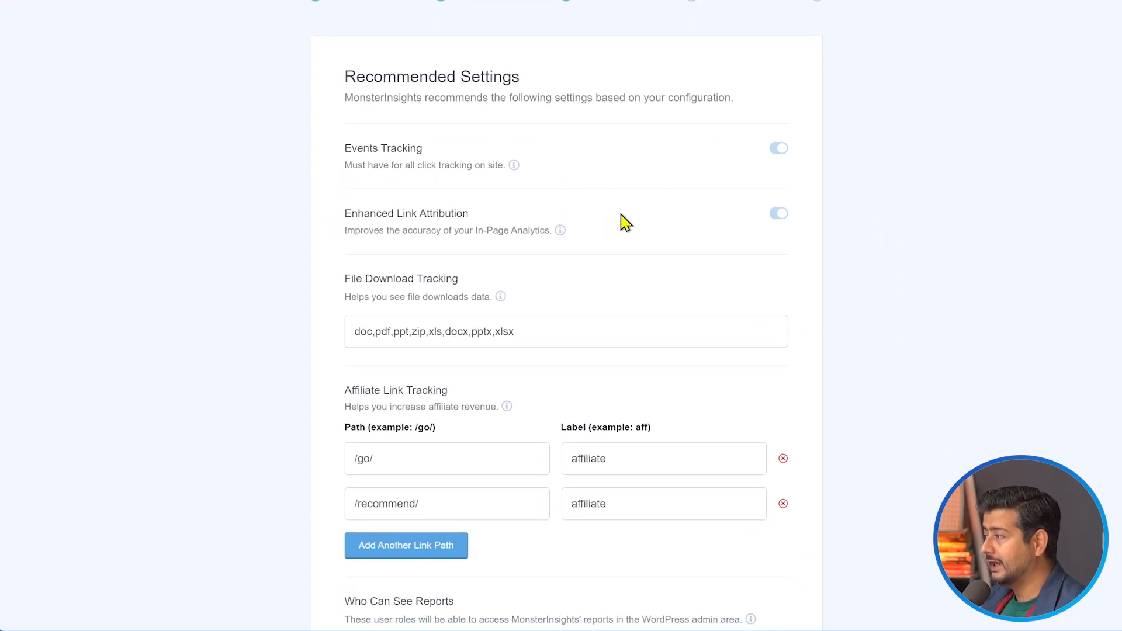
scroll(651, 240, "down", 1)
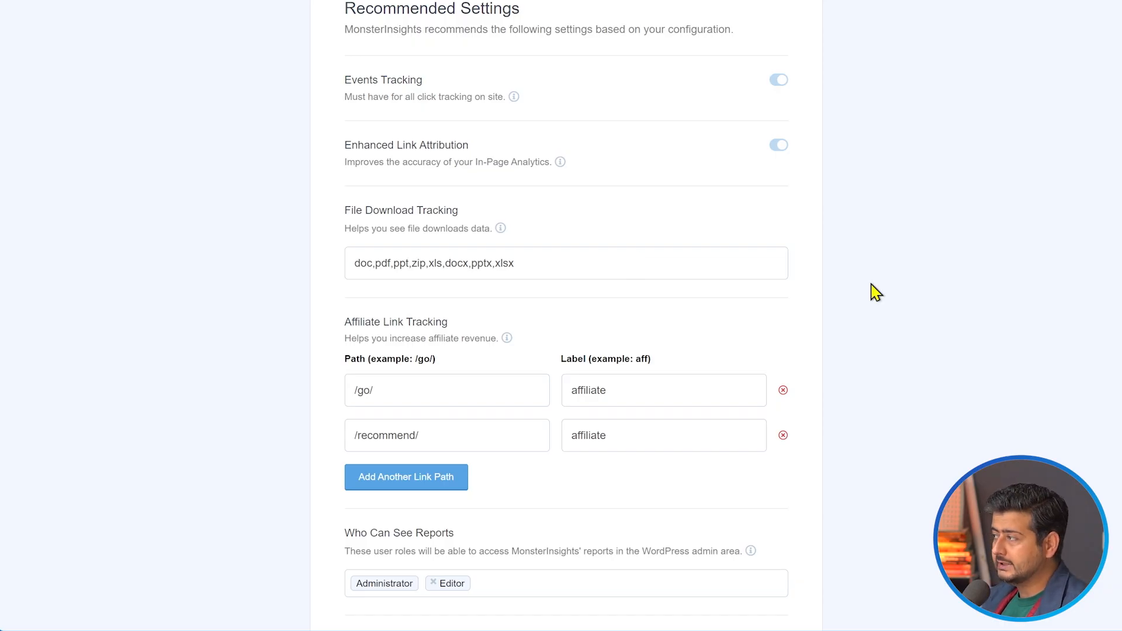
left_click(617, 272)
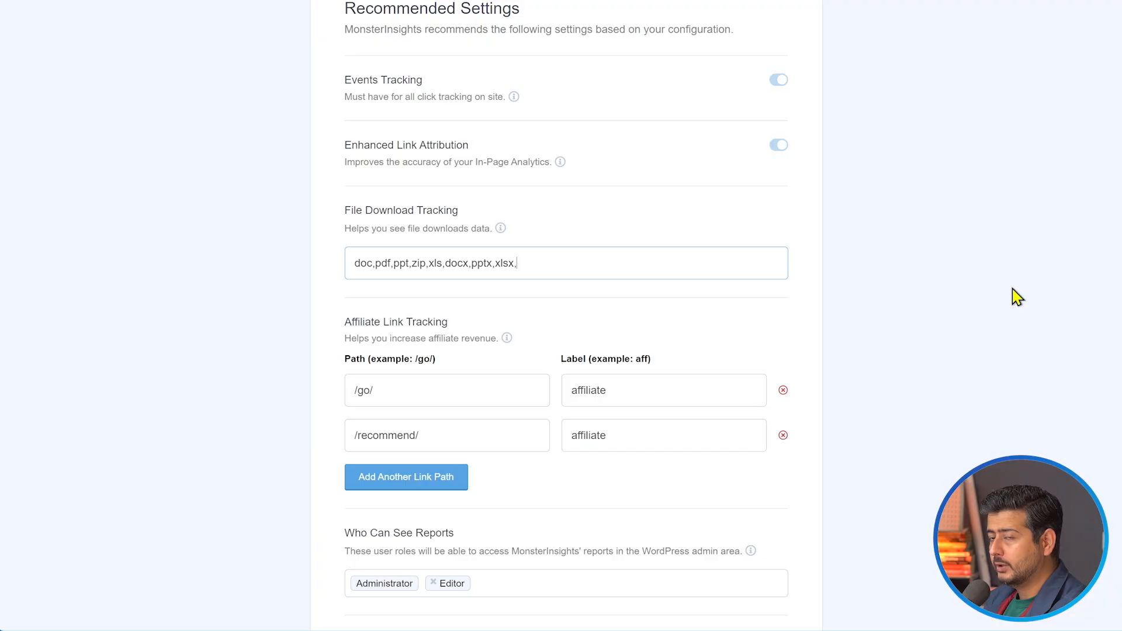
type(",jp")
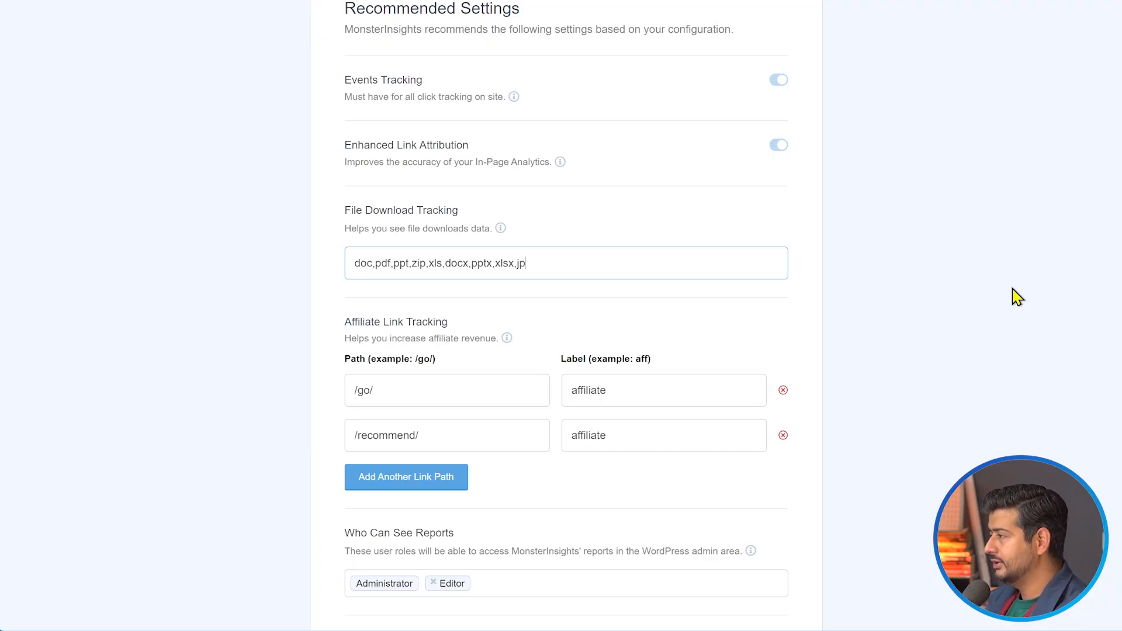
type("g,png")
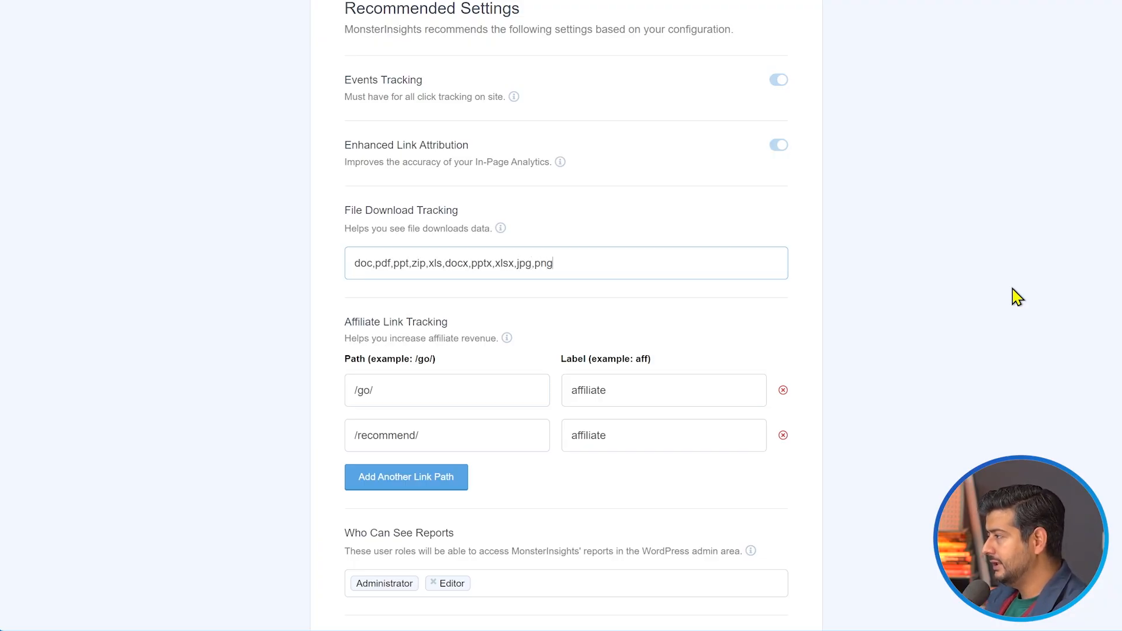
type(",ai")
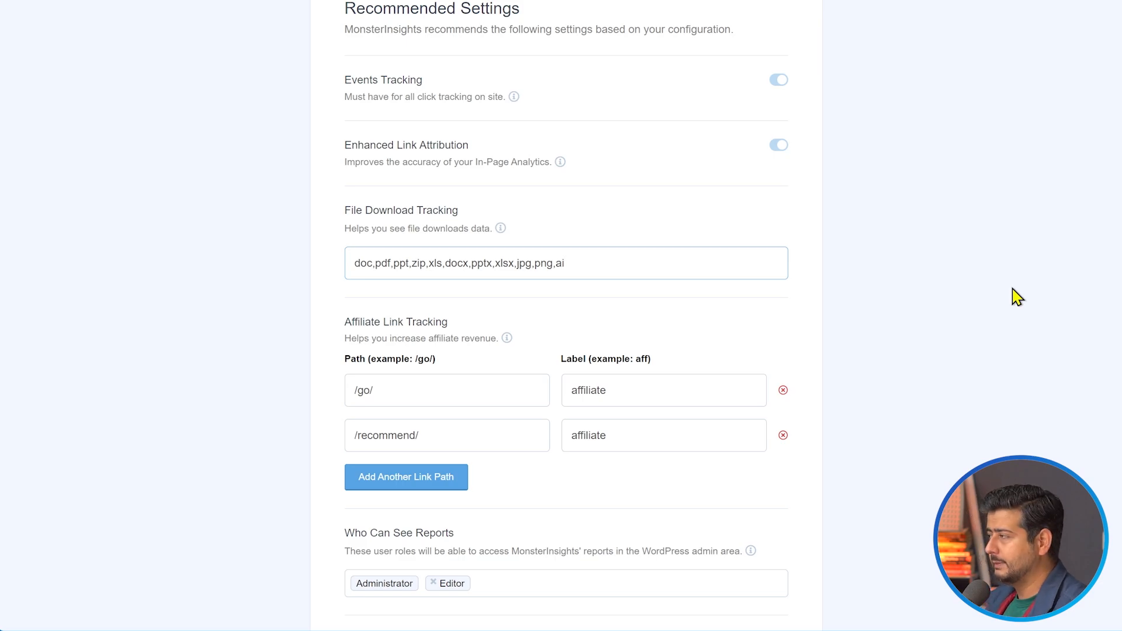
Review the rest of the recommended settings, leaving the other defaults in place, and save them to continue the setup
left_click(822, 268)
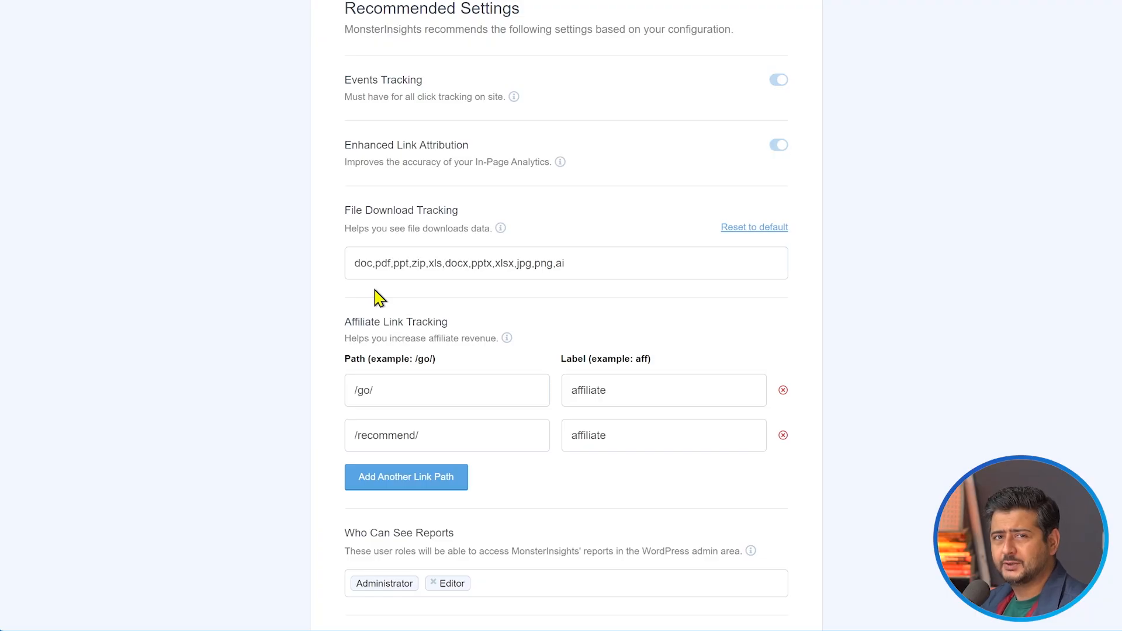
scroll(374, 297, "down", 2)
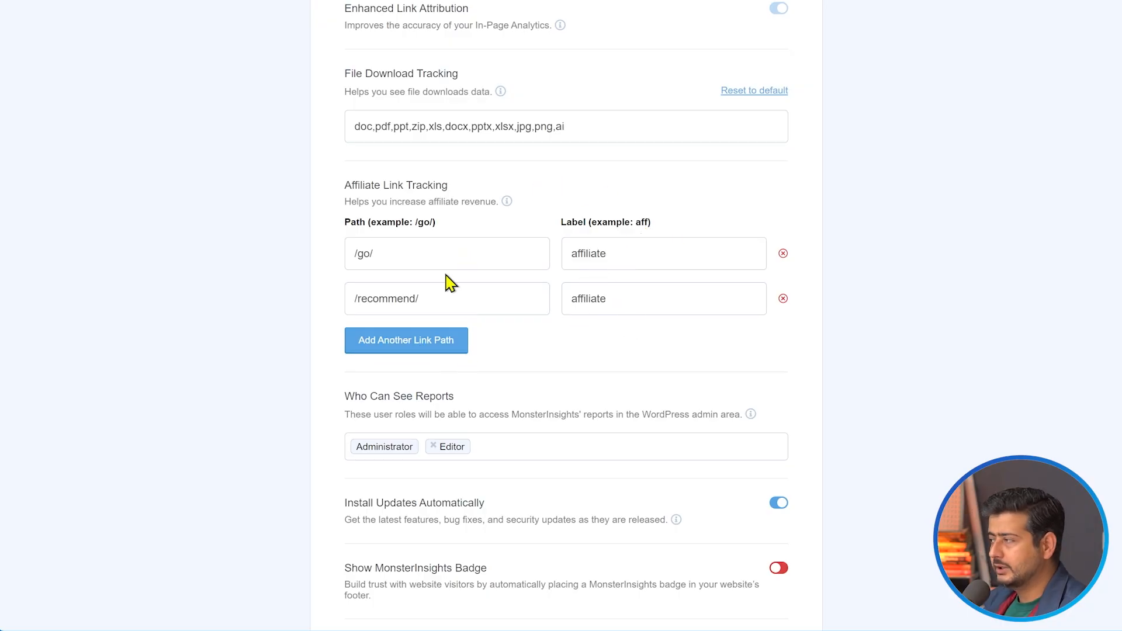
scroll(625, 304, "down", 2)
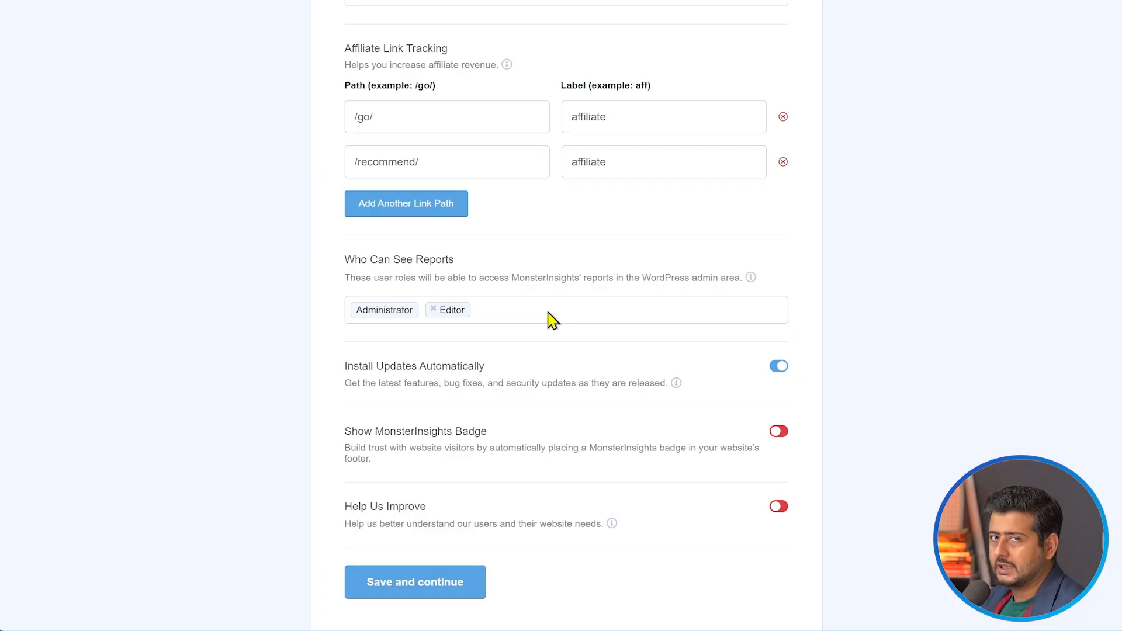
scroll(553, 321, "down", 1)
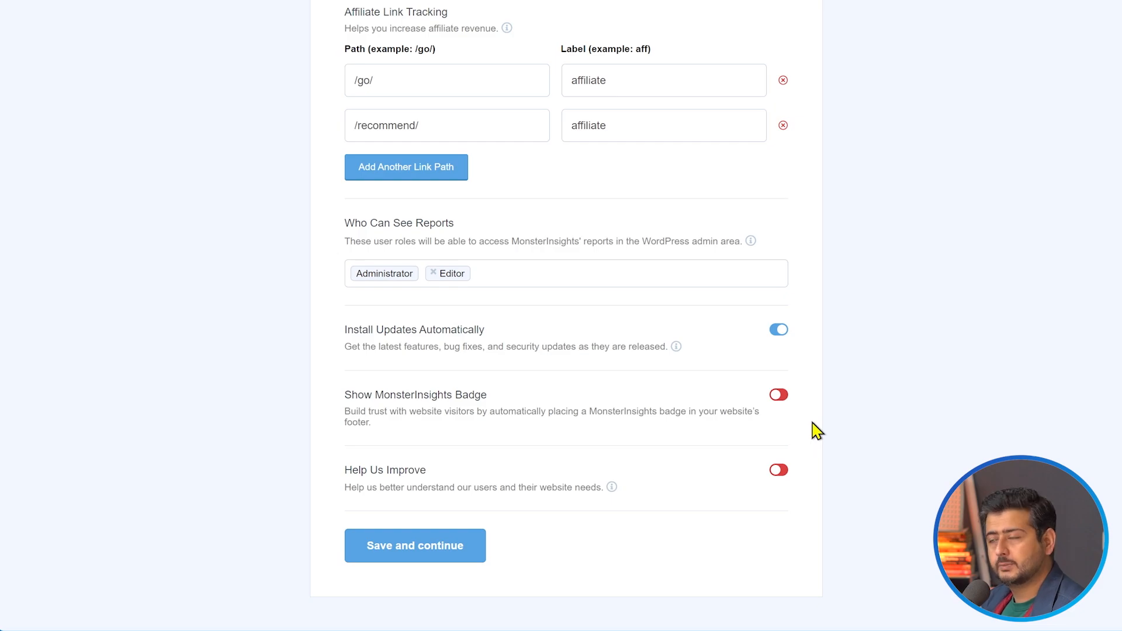
scroll(827, 327, "up", 3)
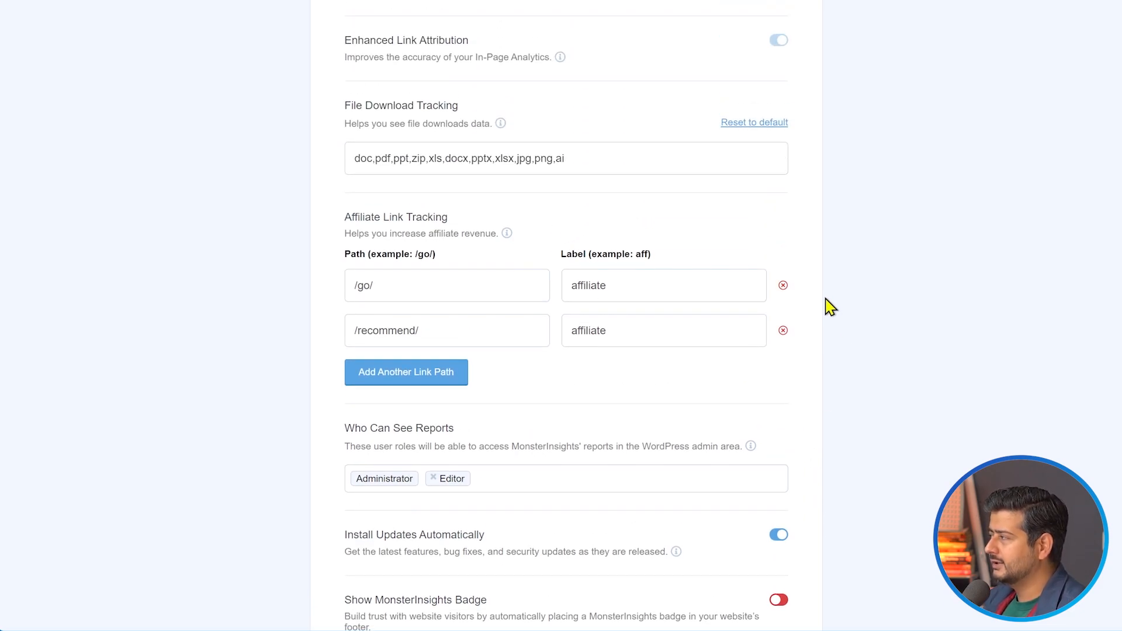
scroll(830, 310, "down", 3)
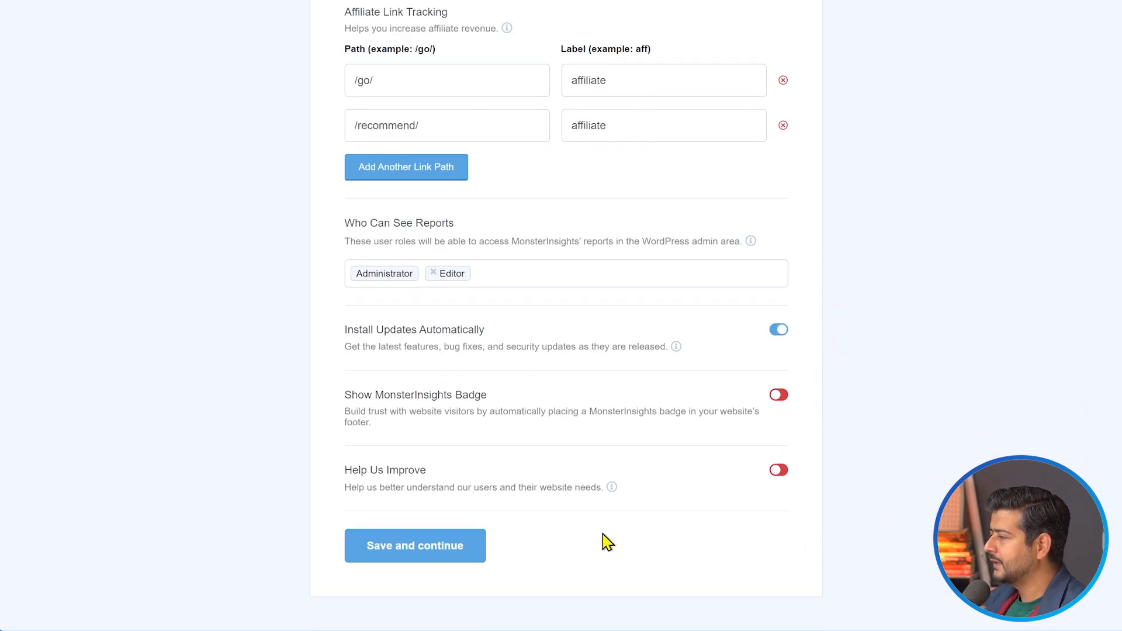
left_click(436, 552)
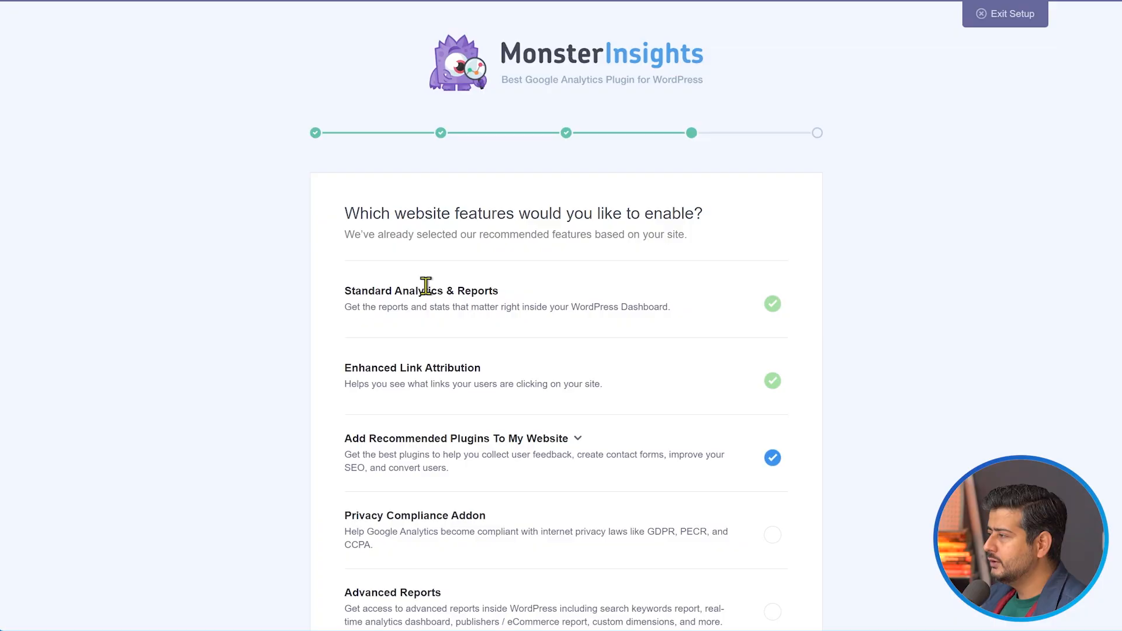
scroll(670, 278, "down", 5)
scroll(678, 336, "down", 3)
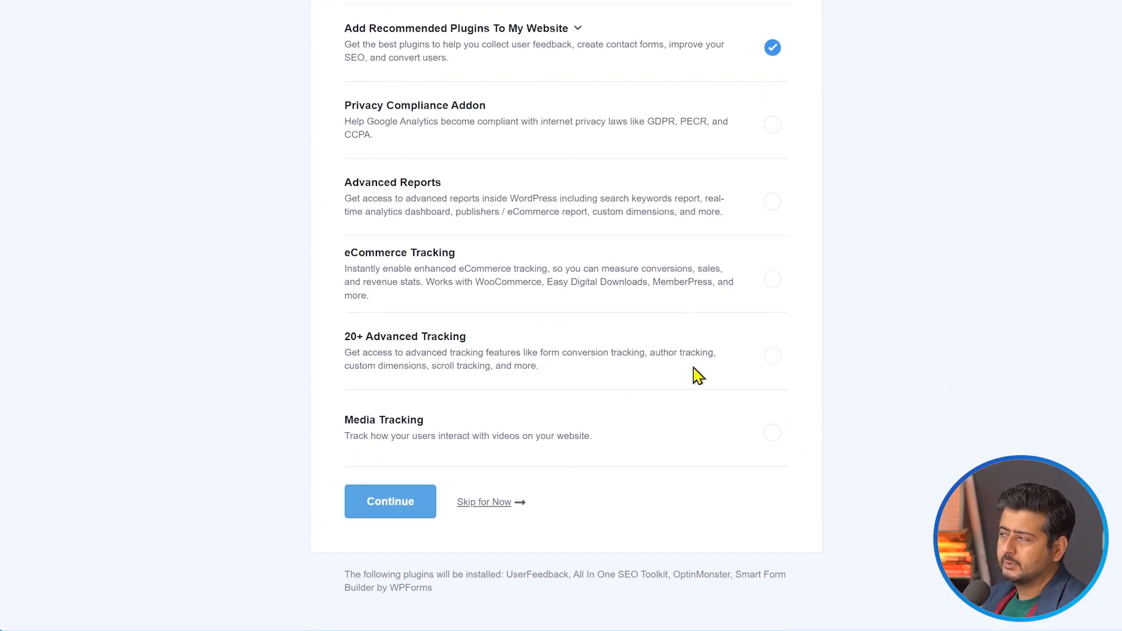
scroll(695, 374, "up", 7)
scroll(679, 343, "down", 7)
scroll(681, 351, "up", 7)
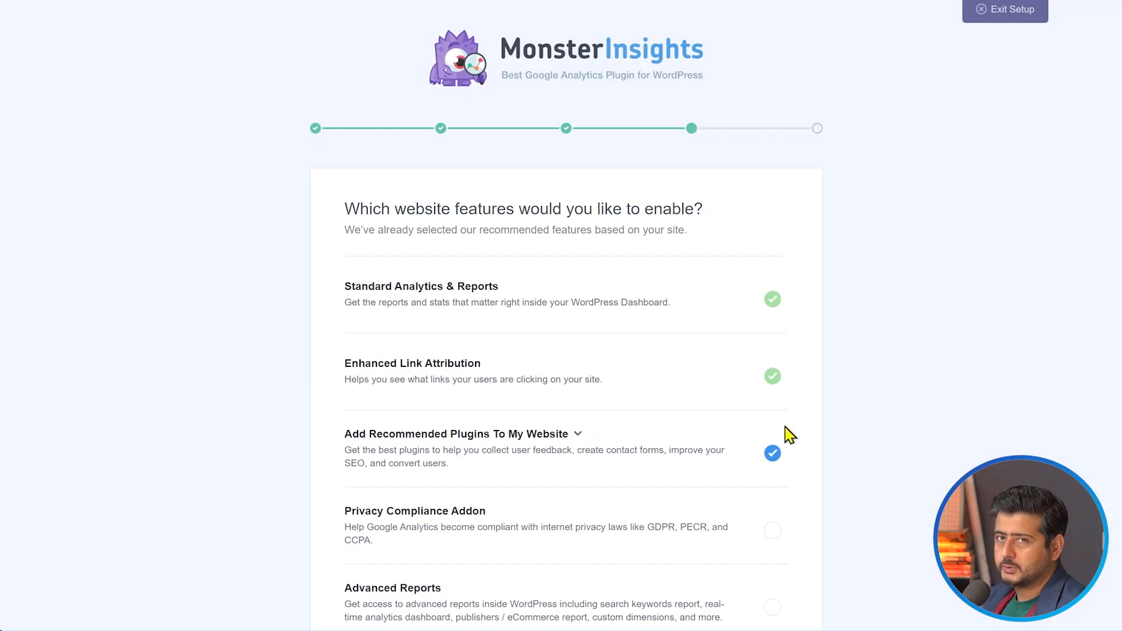
scroll(901, 426, "down", 2)
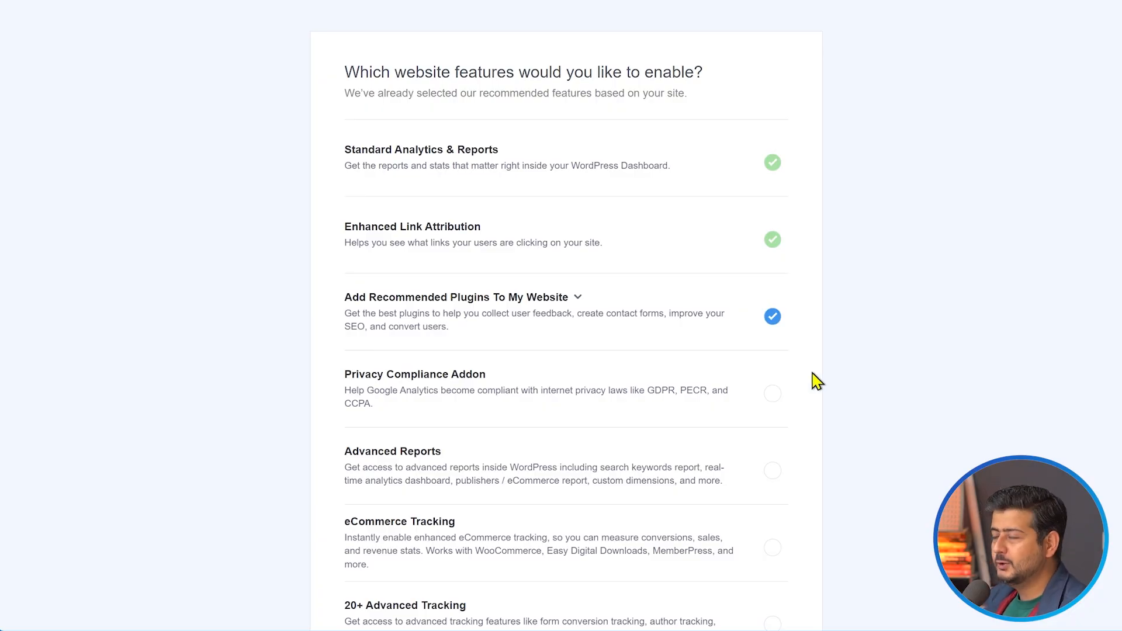
left_click(772, 319)
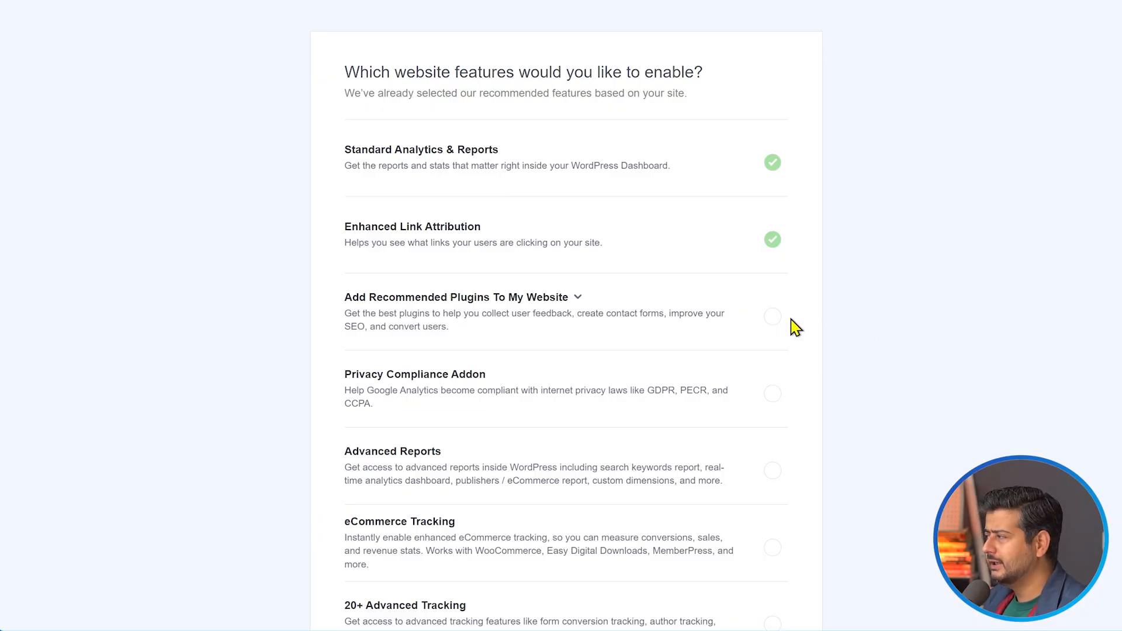
left_click(773, 318)
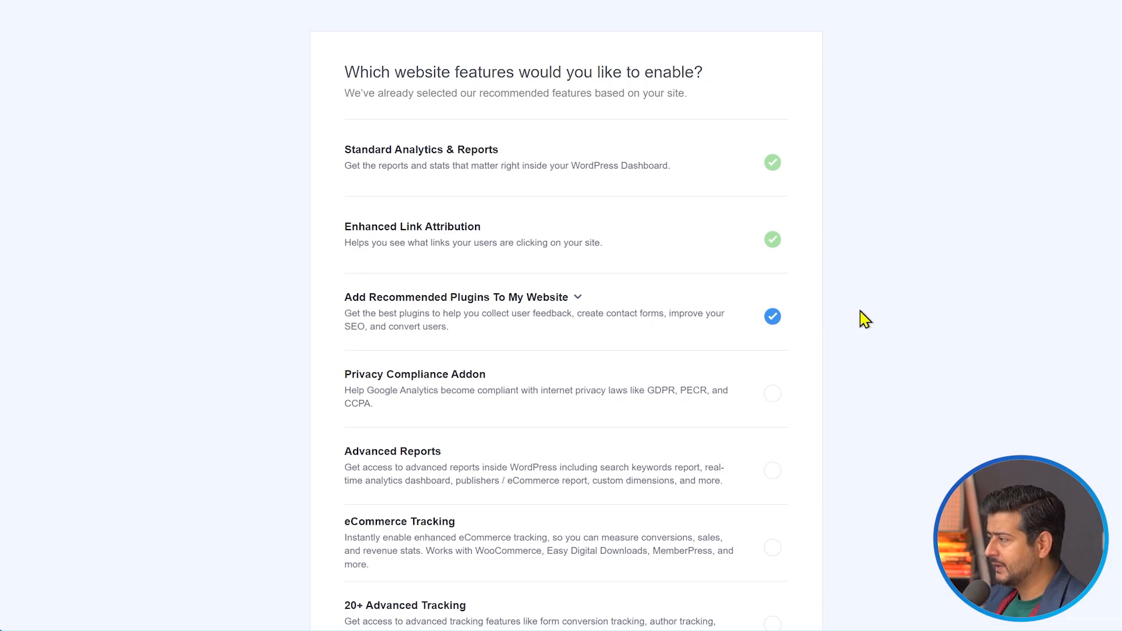
scroll(862, 318, "down", 3)
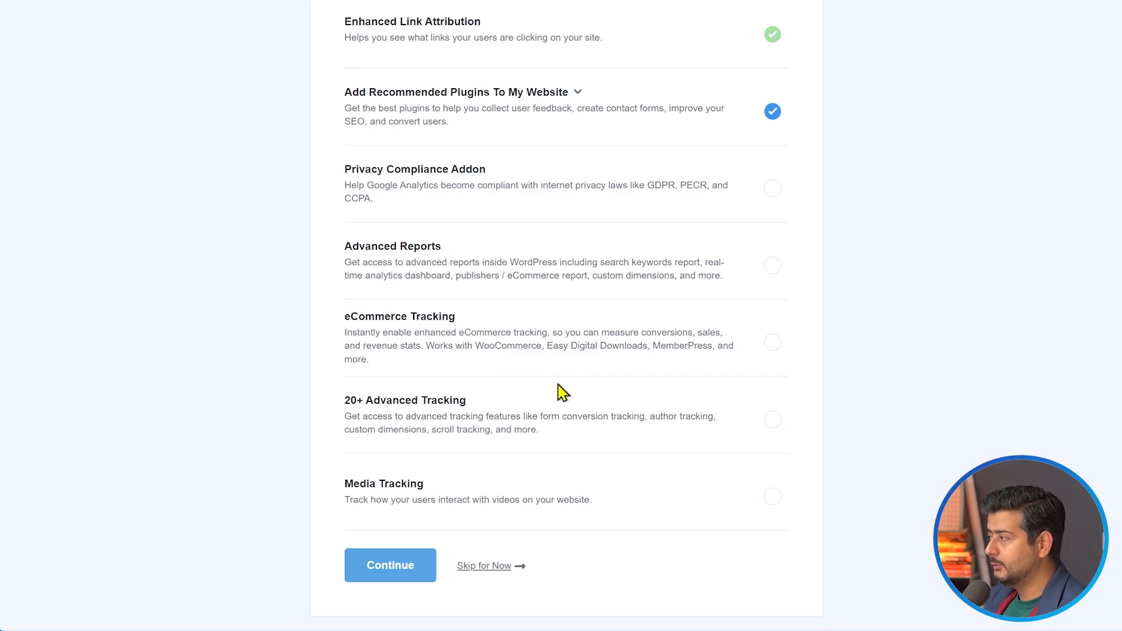
left_click(775, 346)
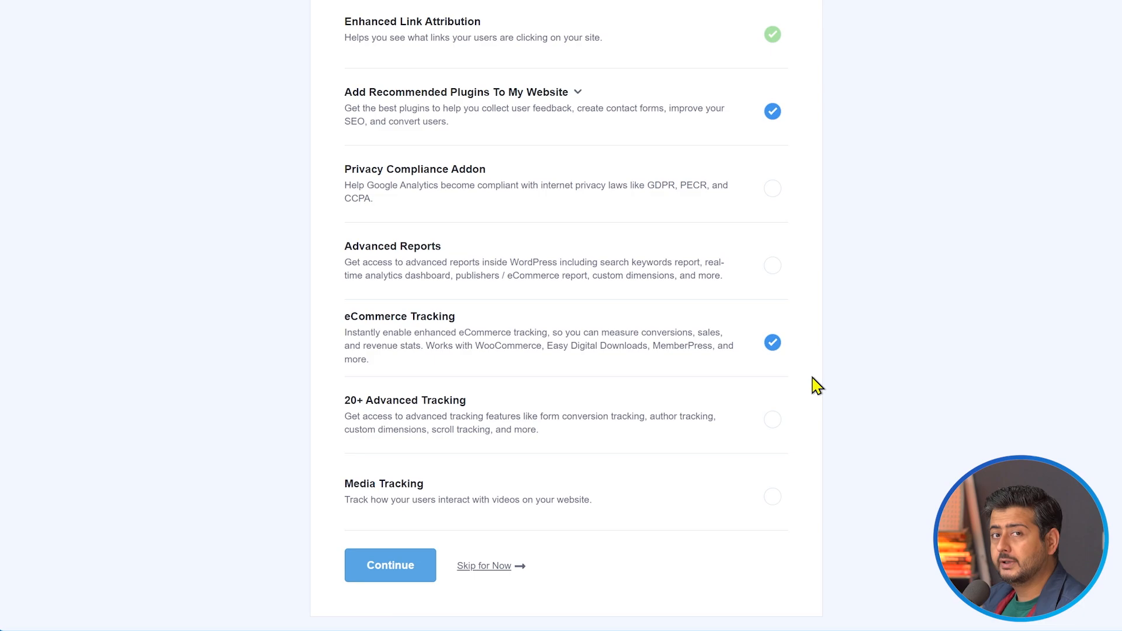
left_click(774, 345)
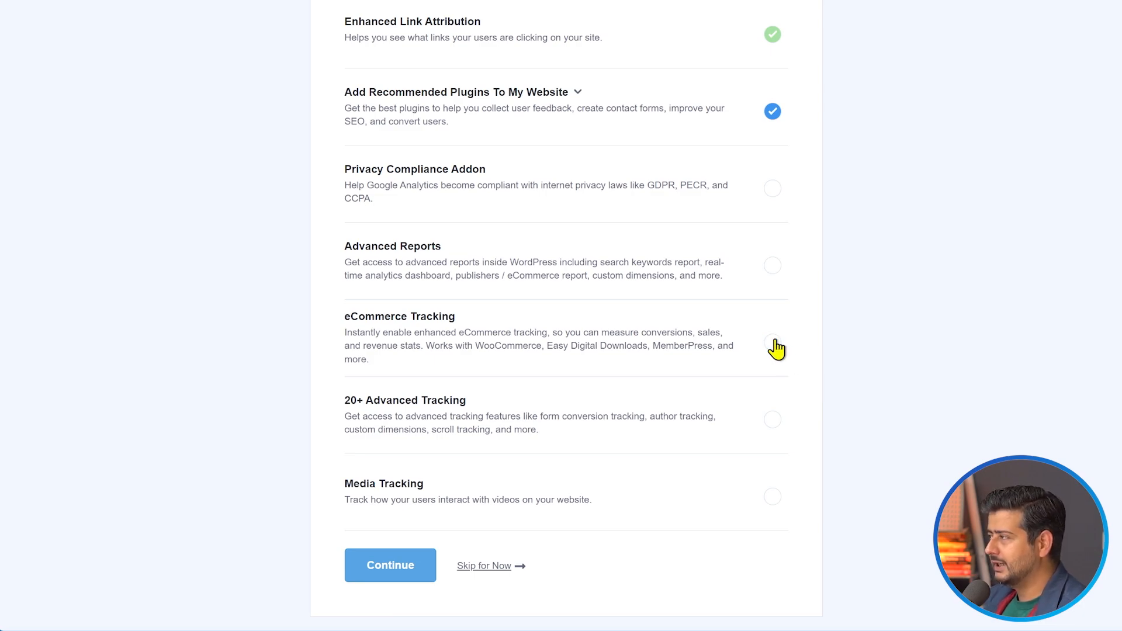
Deselect Add Recommended Plugins To My Website in the website features, continue, and complete the setup without upgrading
left_click(773, 112)
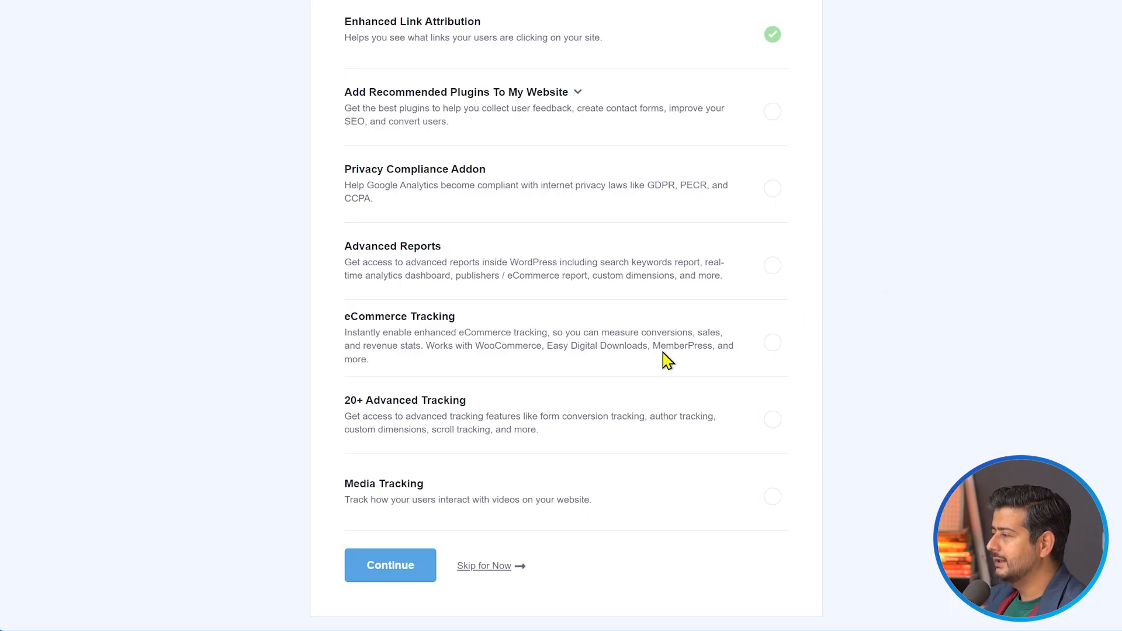
left_click(377, 577)
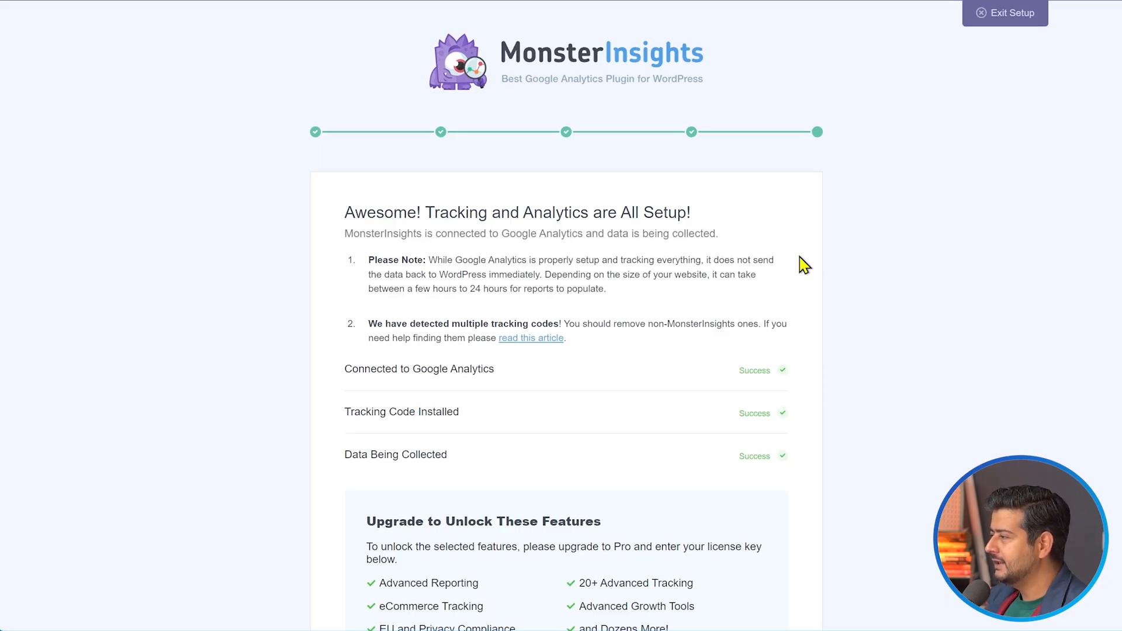
scroll(734, 263, "down", 3)
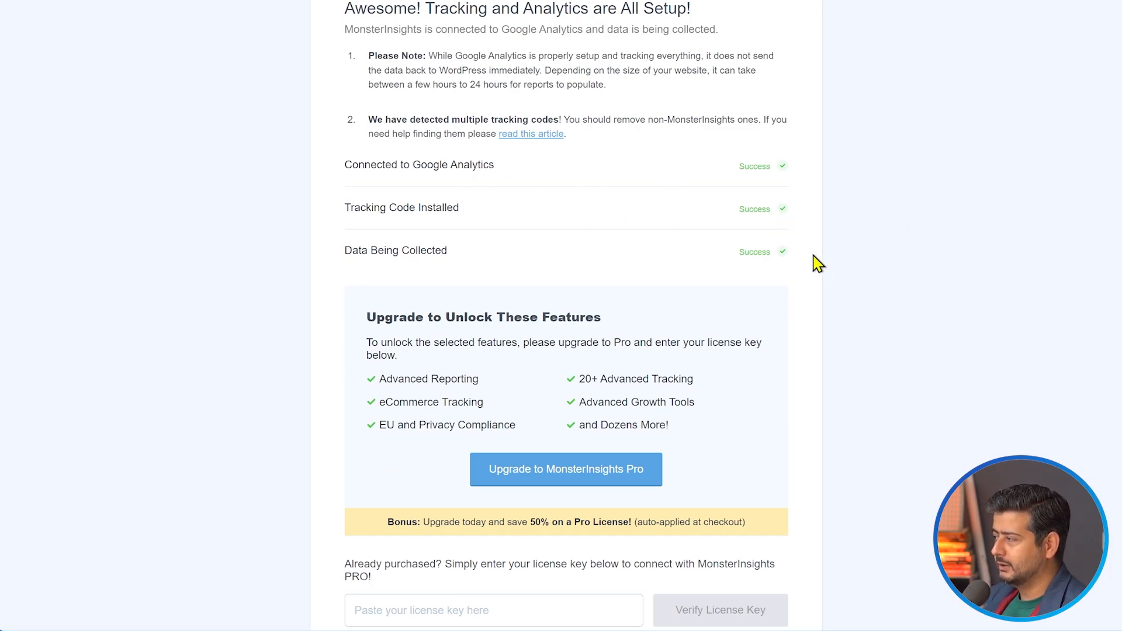
scroll(812, 263, "down", 2)
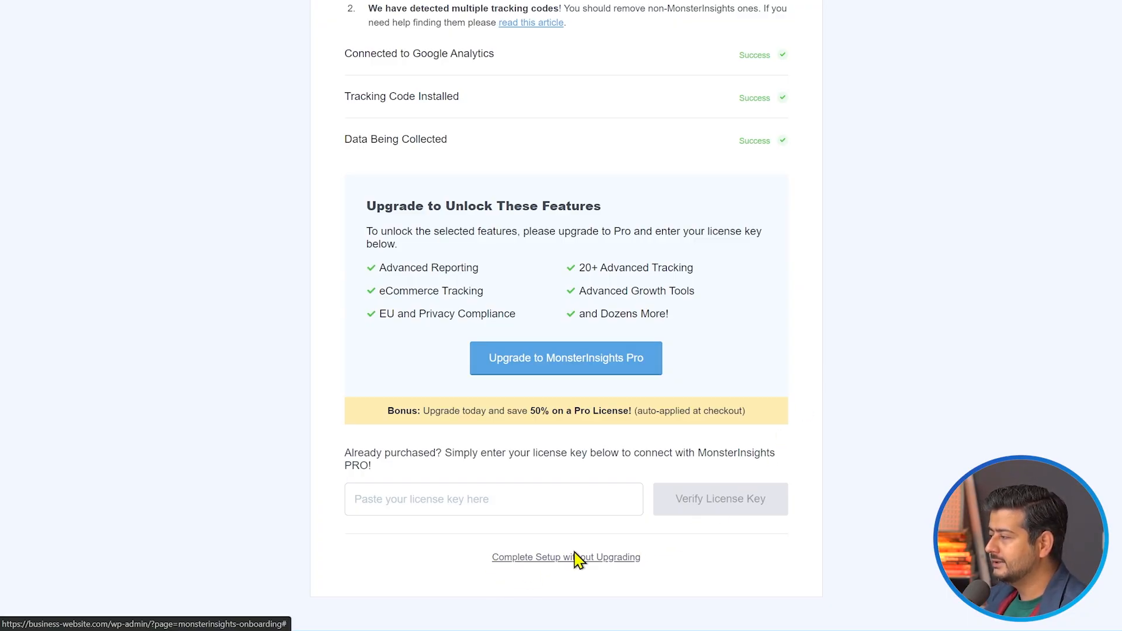
left_click(632, 557)
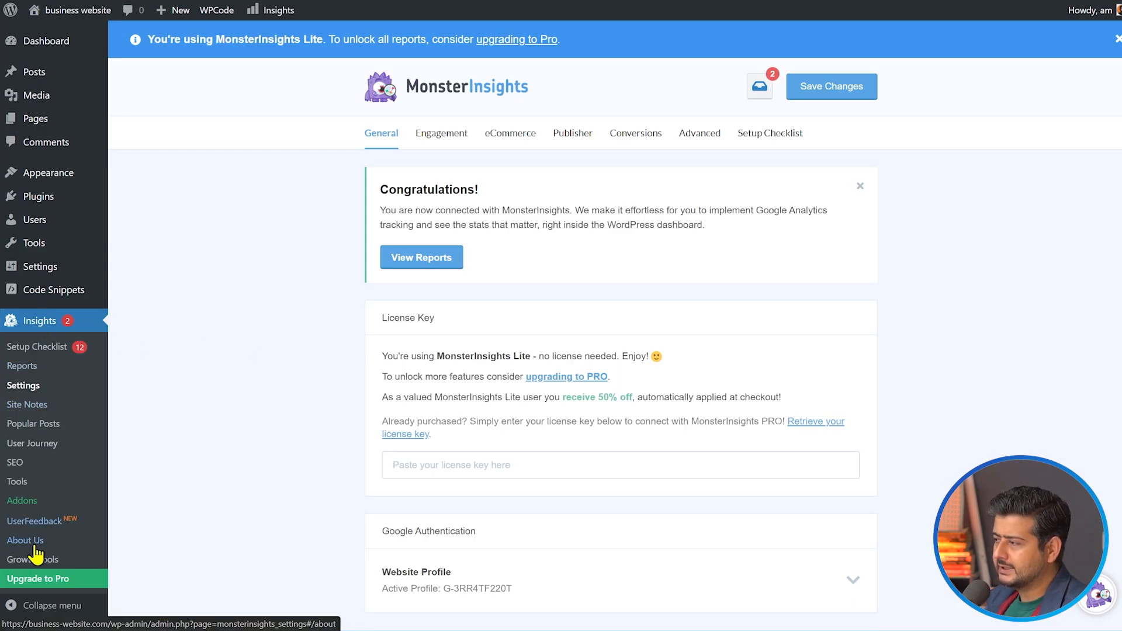
Open the MonsterInsights reports and examine the Overview Report, including pageviews, visitor types, devices, countries, referrals and top pages
left_click(23, 366)
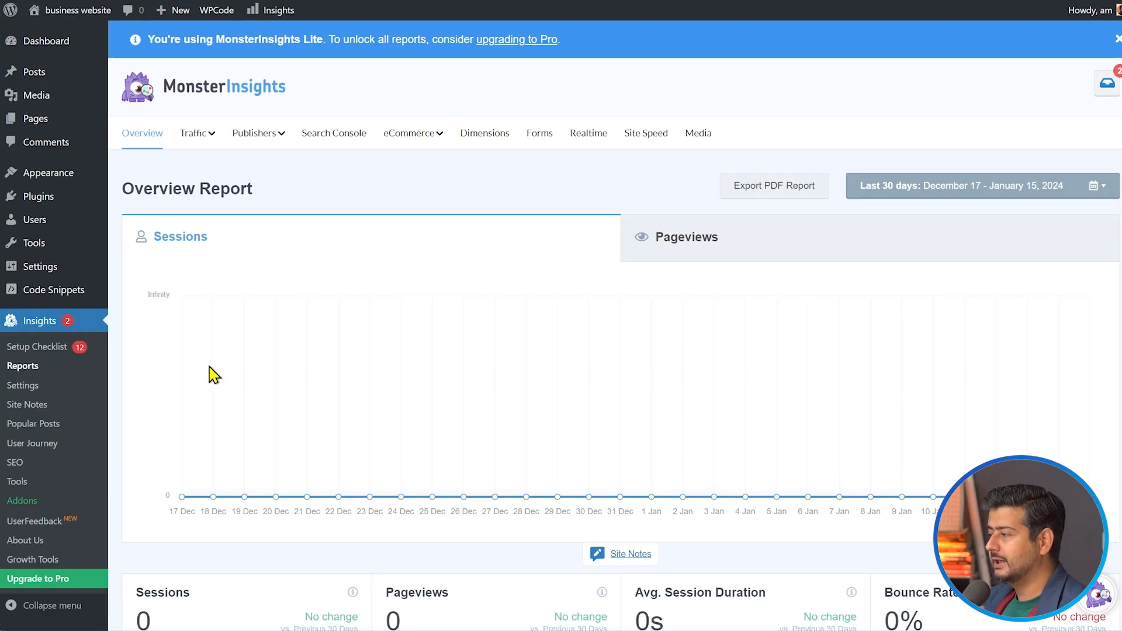
scroll(304, 333, "down", 3)
scroll(370, 513, "down", 4)
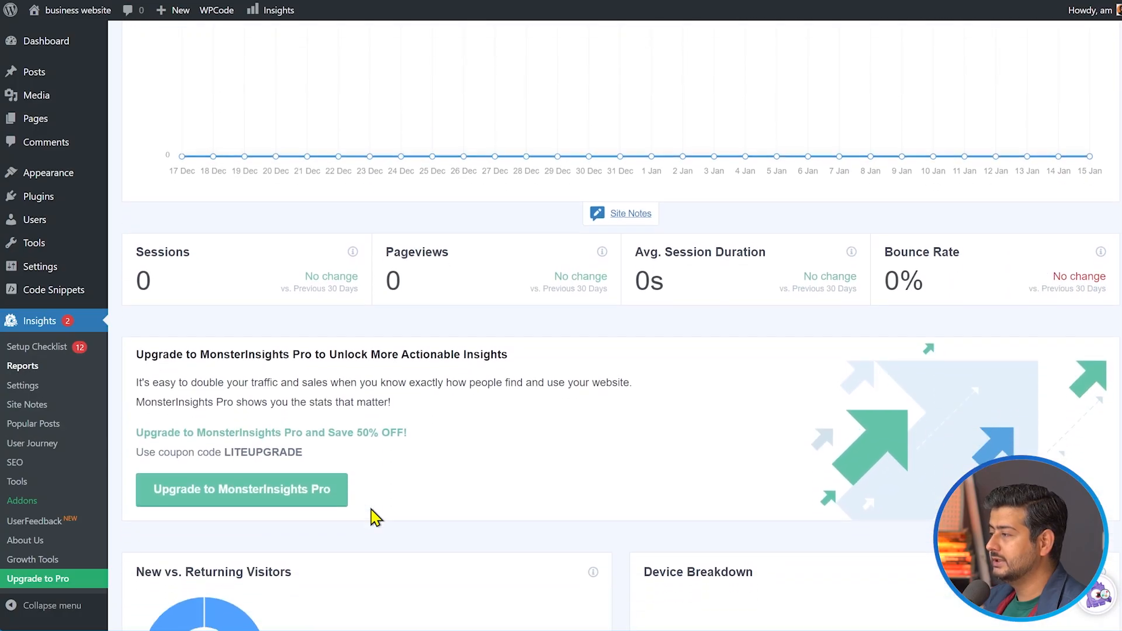
scroll(375, 517, "up", 5)
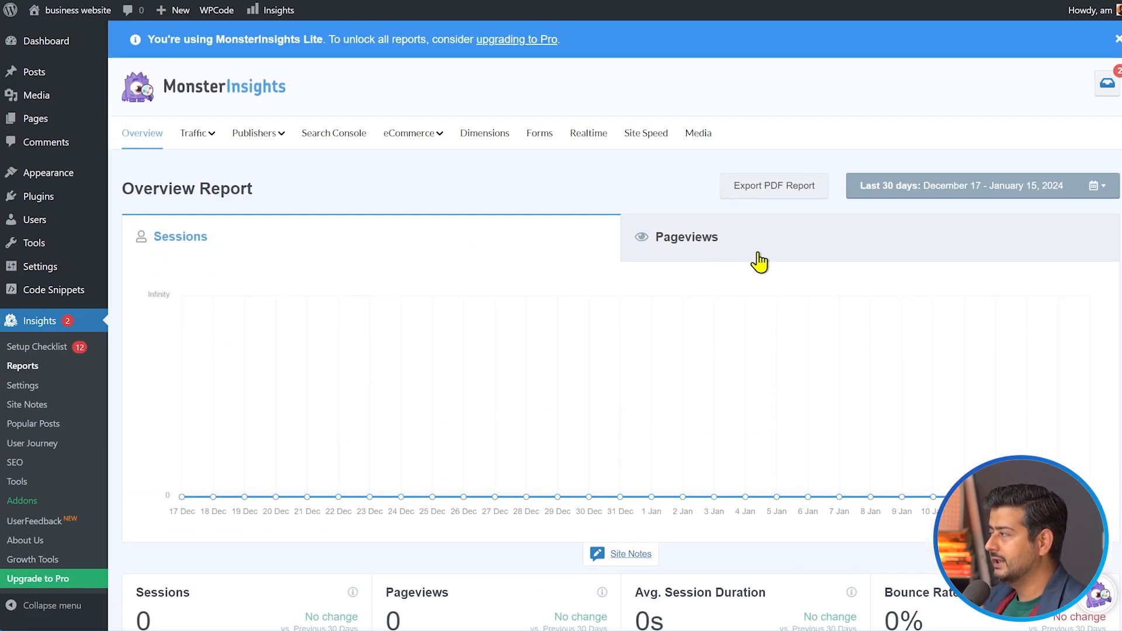
left_click(776, 256)
scroll(453, 362, "down", 3)
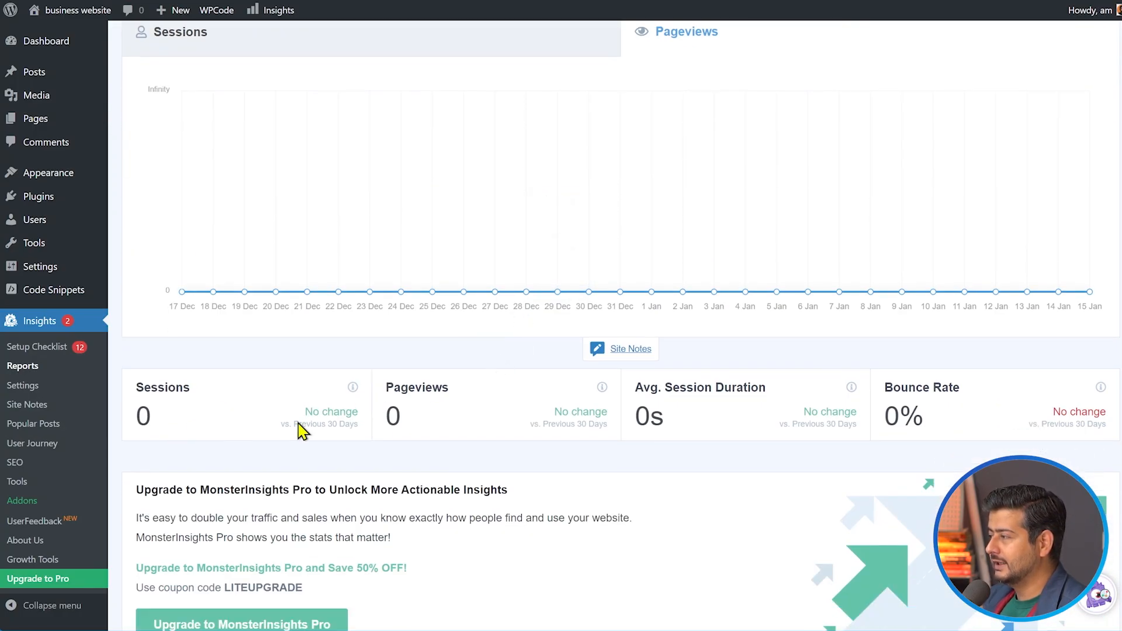
scroll(608, 432, "down", 5)
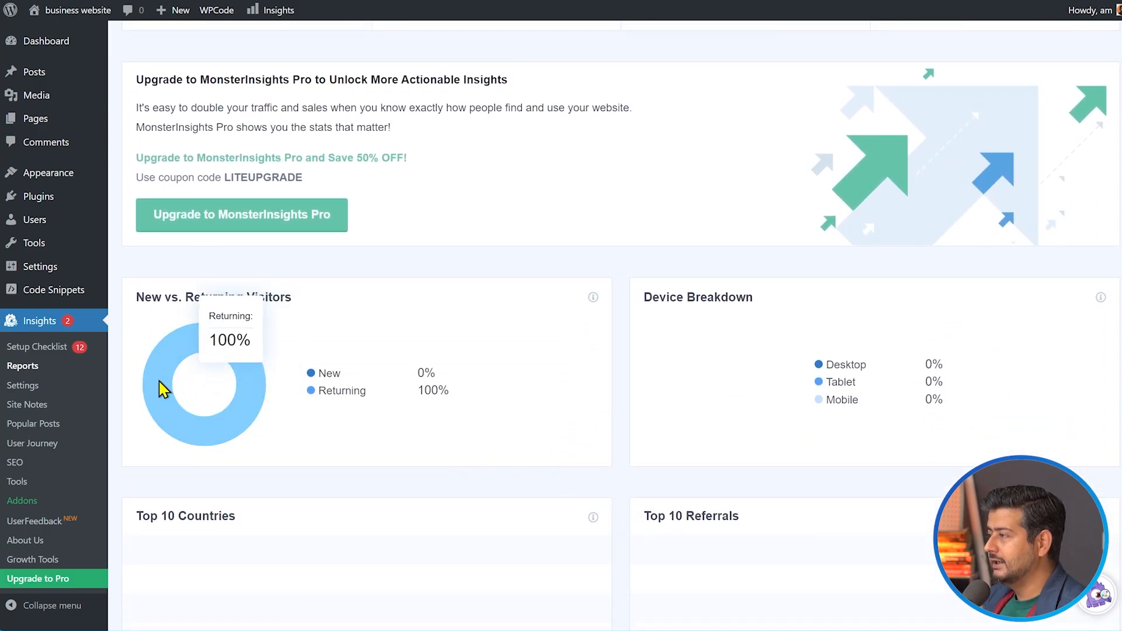
scroll(617, 418, "down", 1)
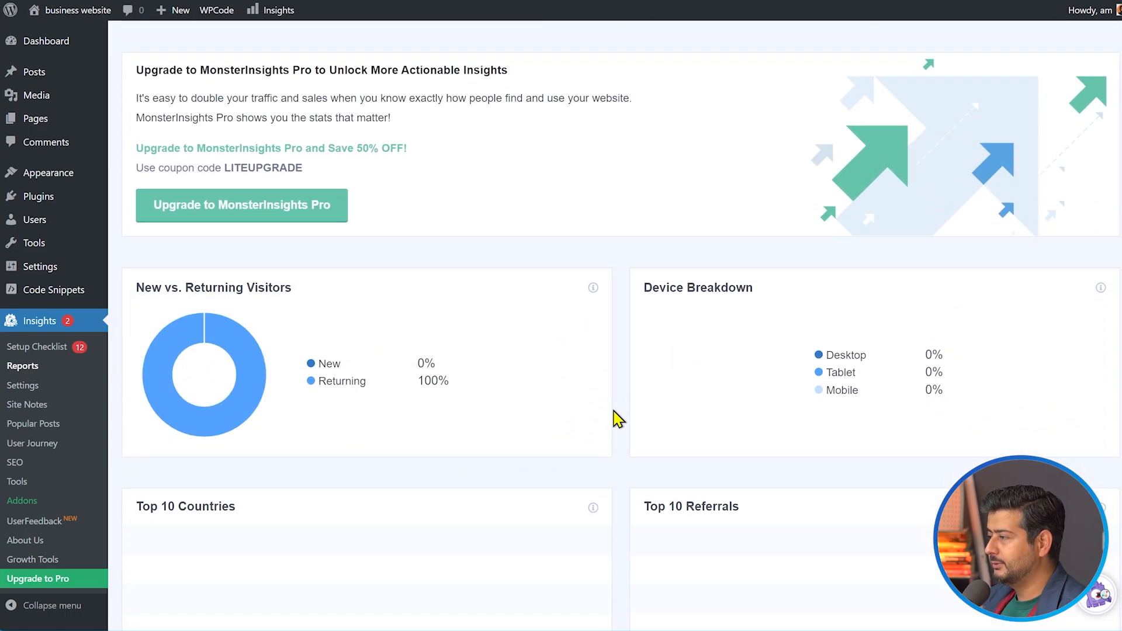
scroll(616, 418, "down", 7)
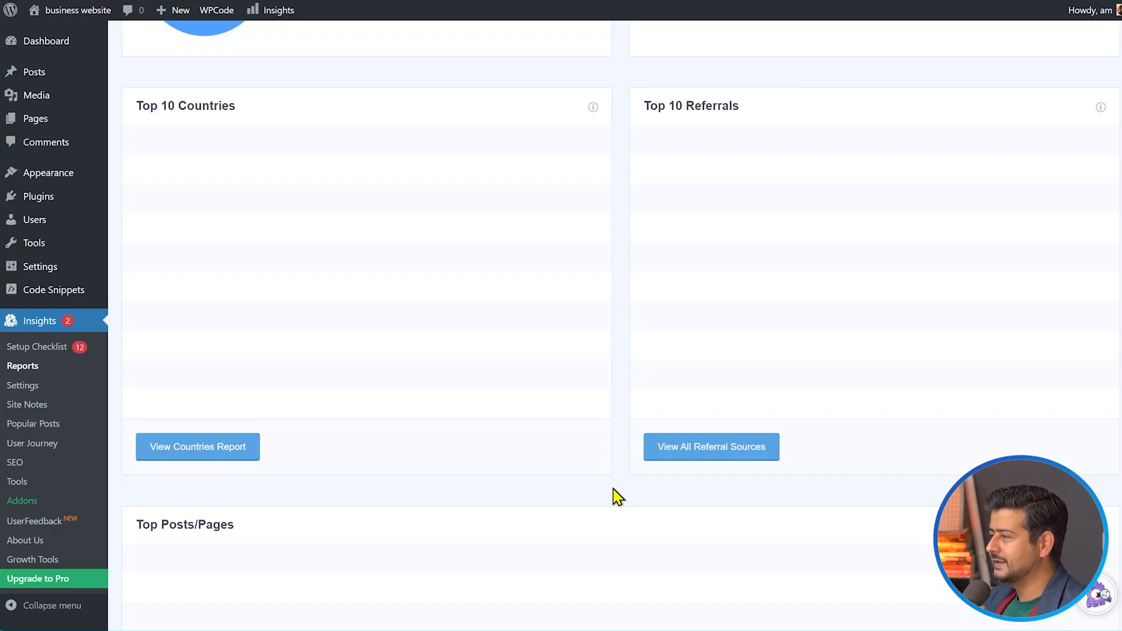
scroll(614, 494, "down", 5)
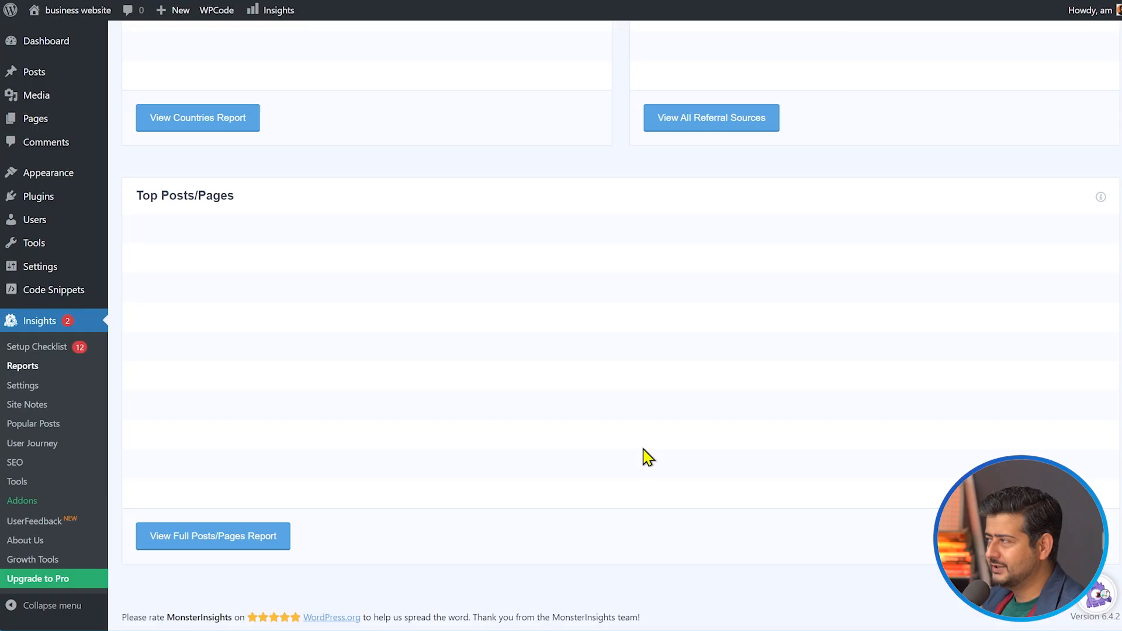
scroll(644, 456, "up", 7)
scroll(643, 502, "up", 14)
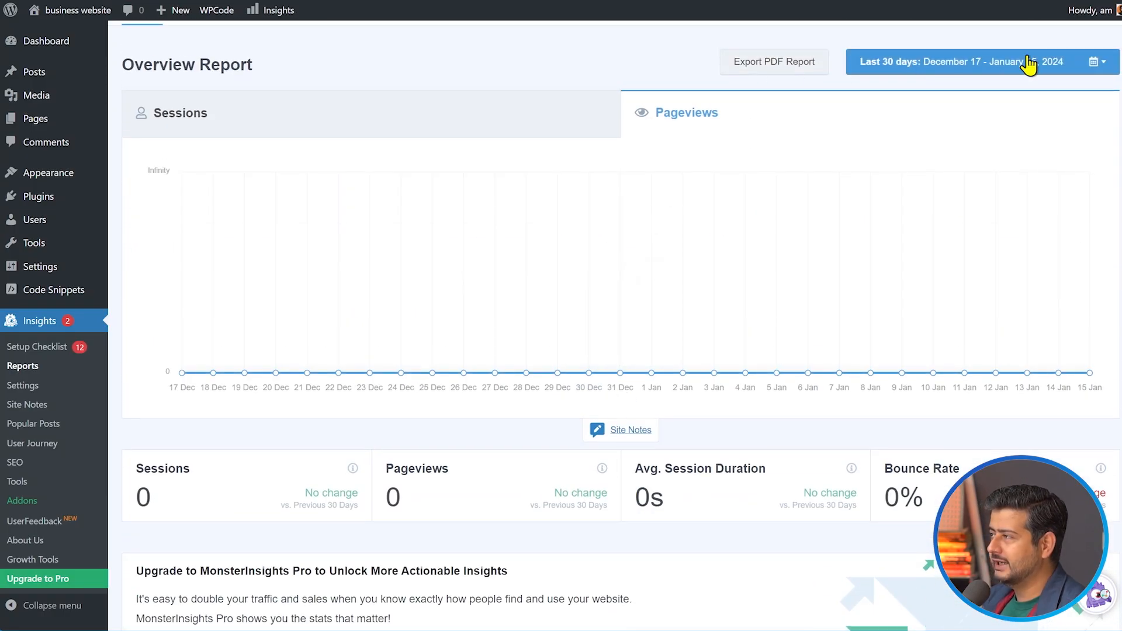
scroll(660, 339, "up", 2)
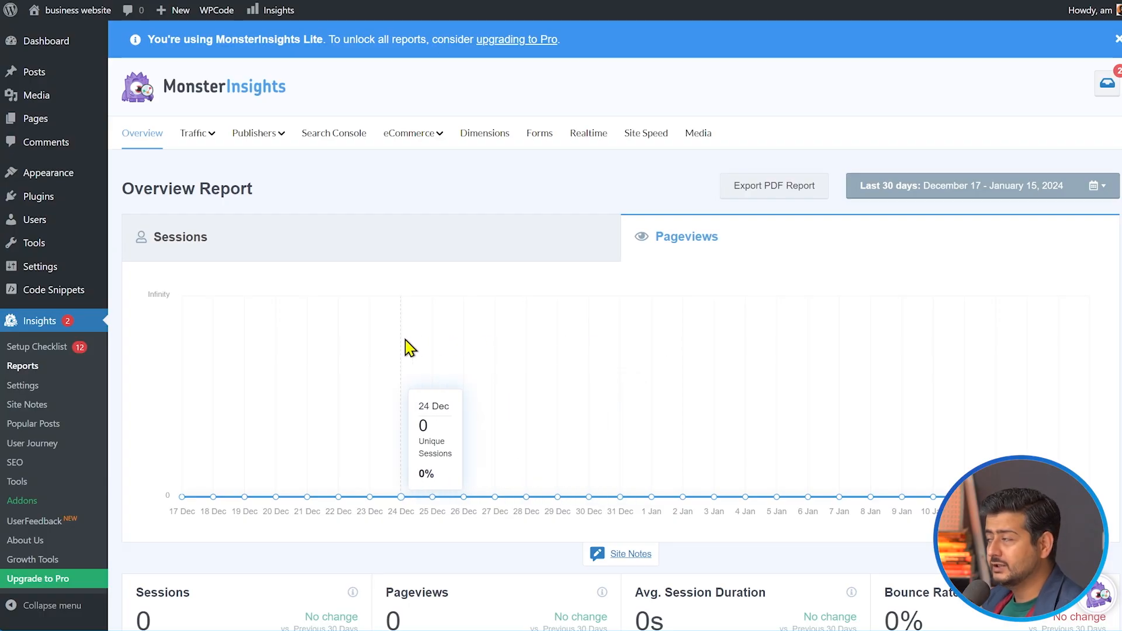
Look through the report types offered under the Traffic and Publishers categories
left_click(214, 135)
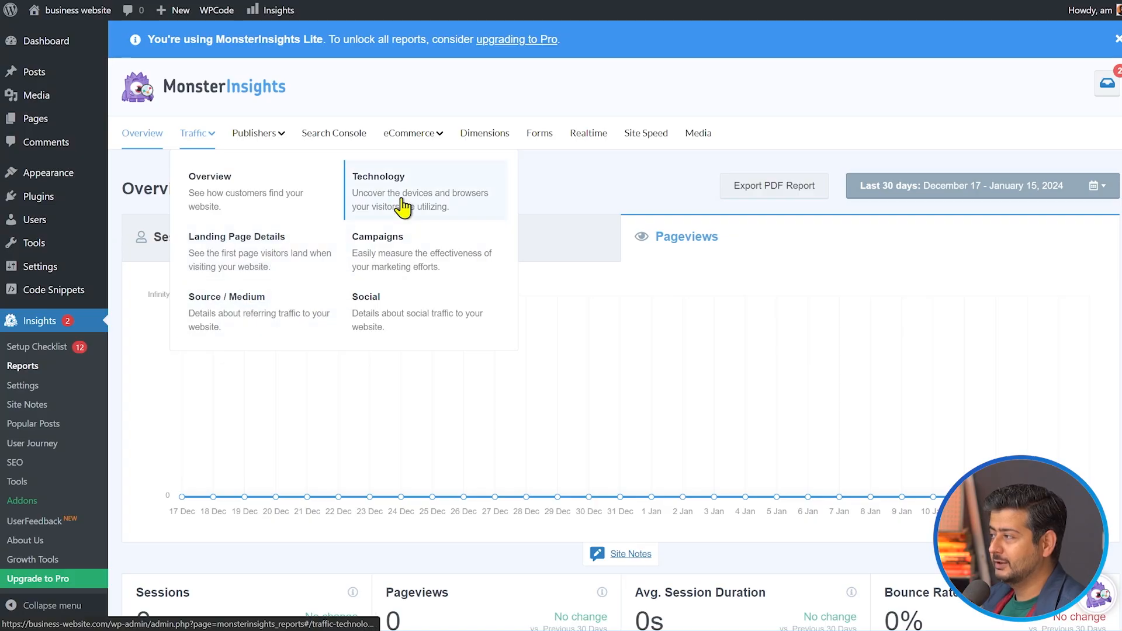
left_click(275, 138)
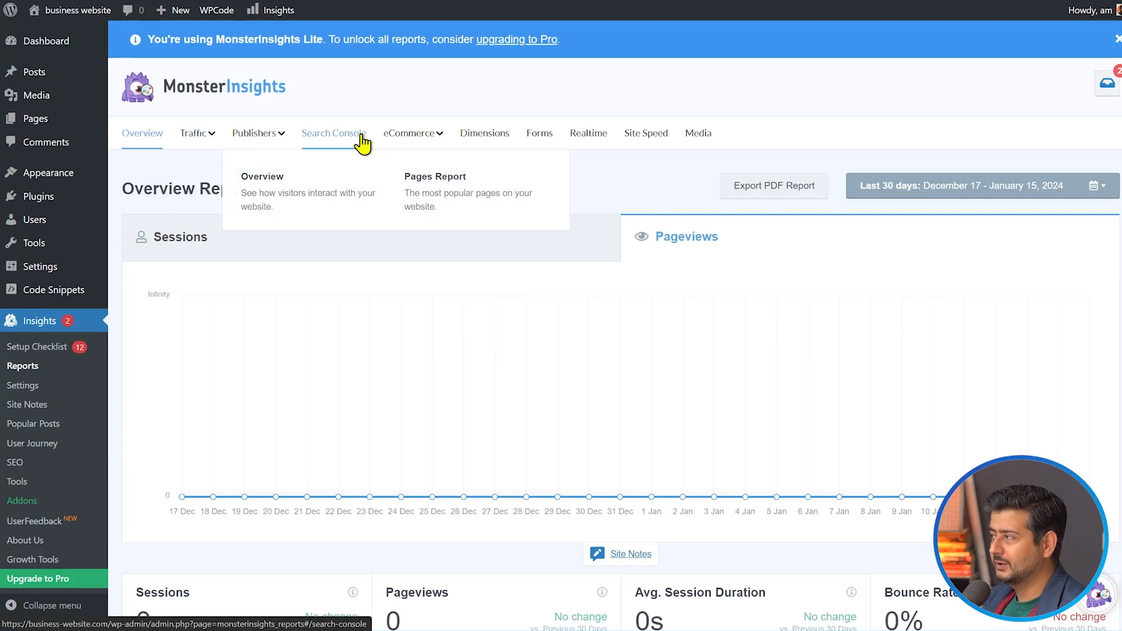
left_click(435, 139)
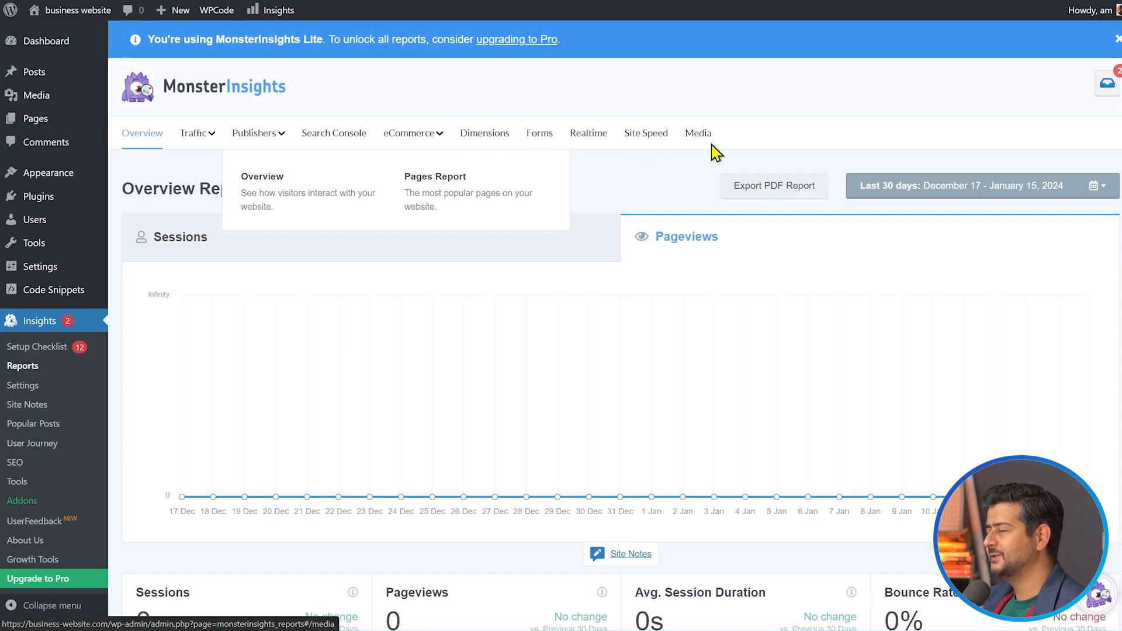
Switch to Google Analytics, view the manual installation instructions for the Business Website stream, and return to the web stream details
left_click(864, 99)
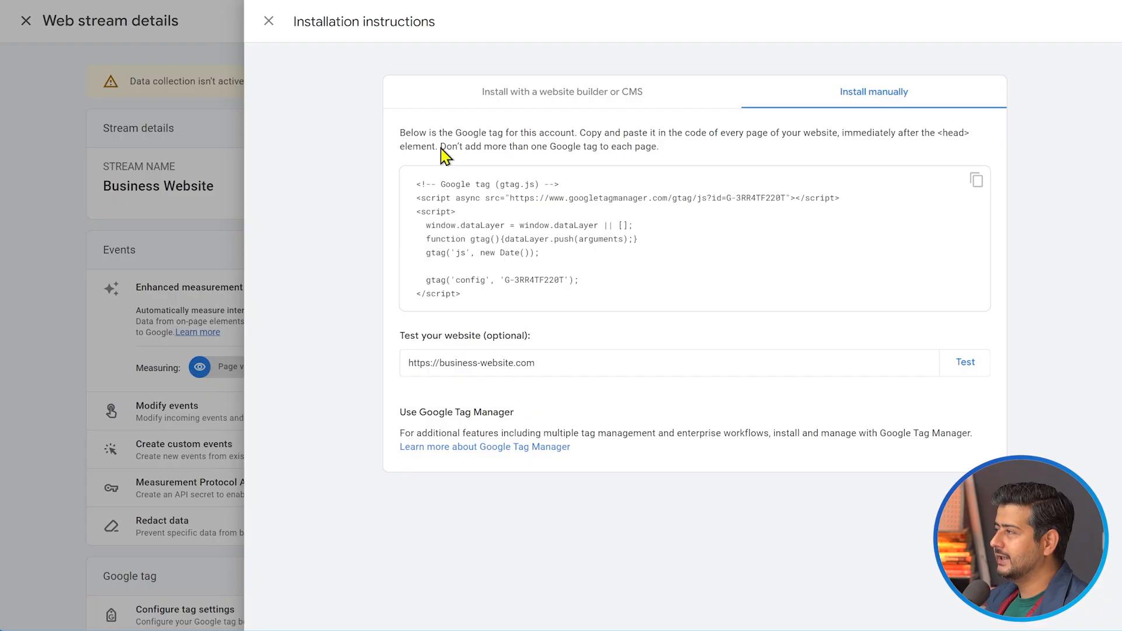
left_click(269, 22)
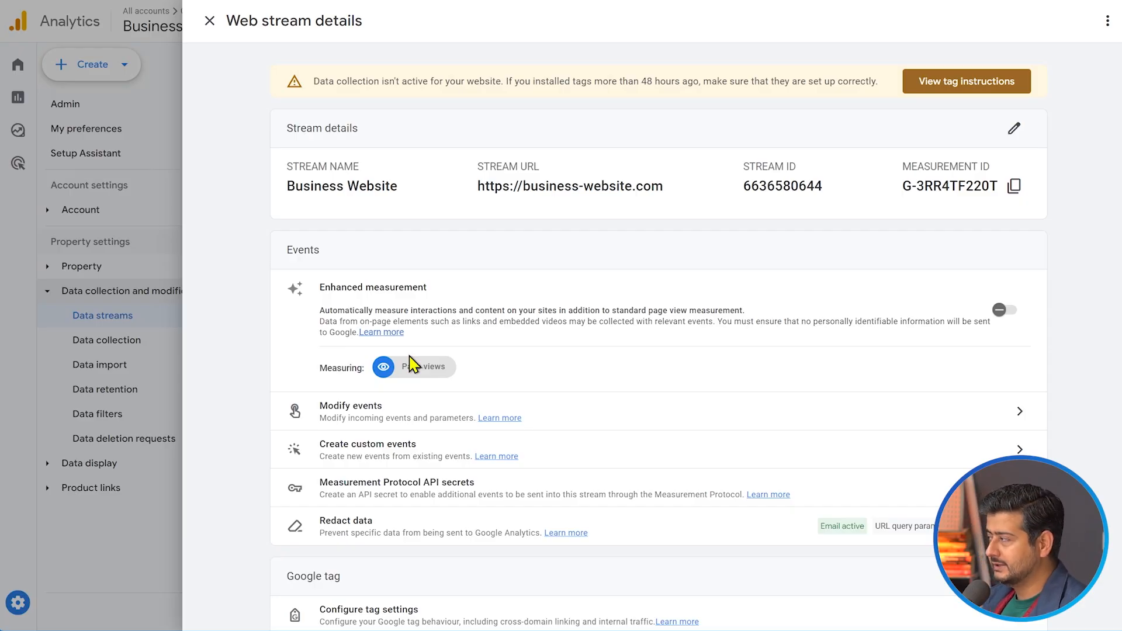
Turn on Enhanced measurement for the Business Website stream and turn it back off, confirming the choice
left_click(1001, 313)
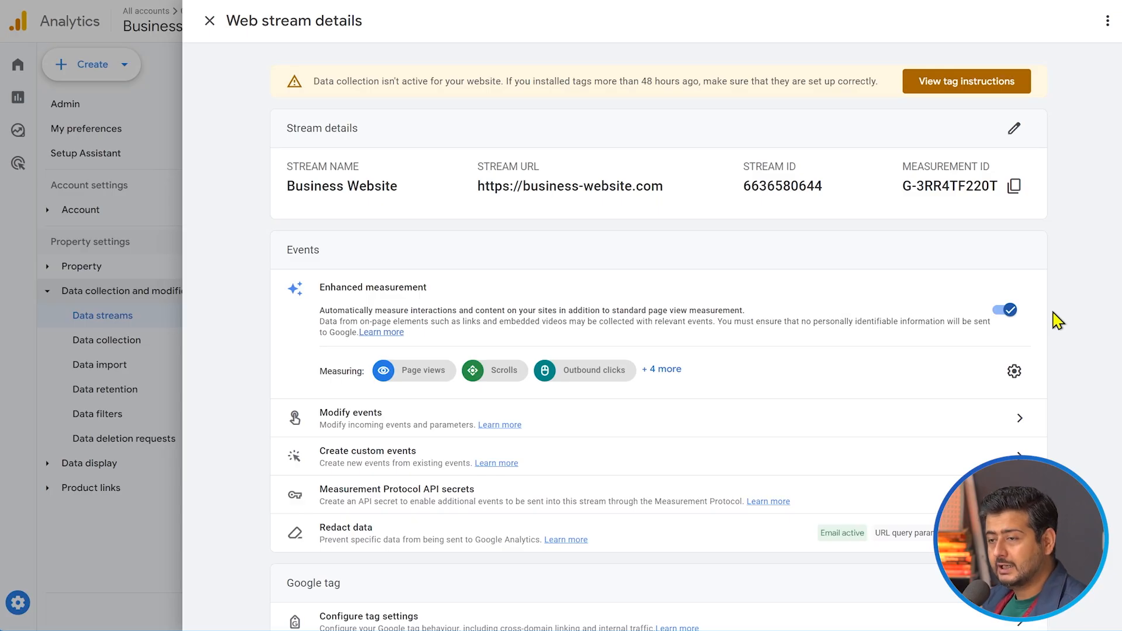
left_click(1006, 311)
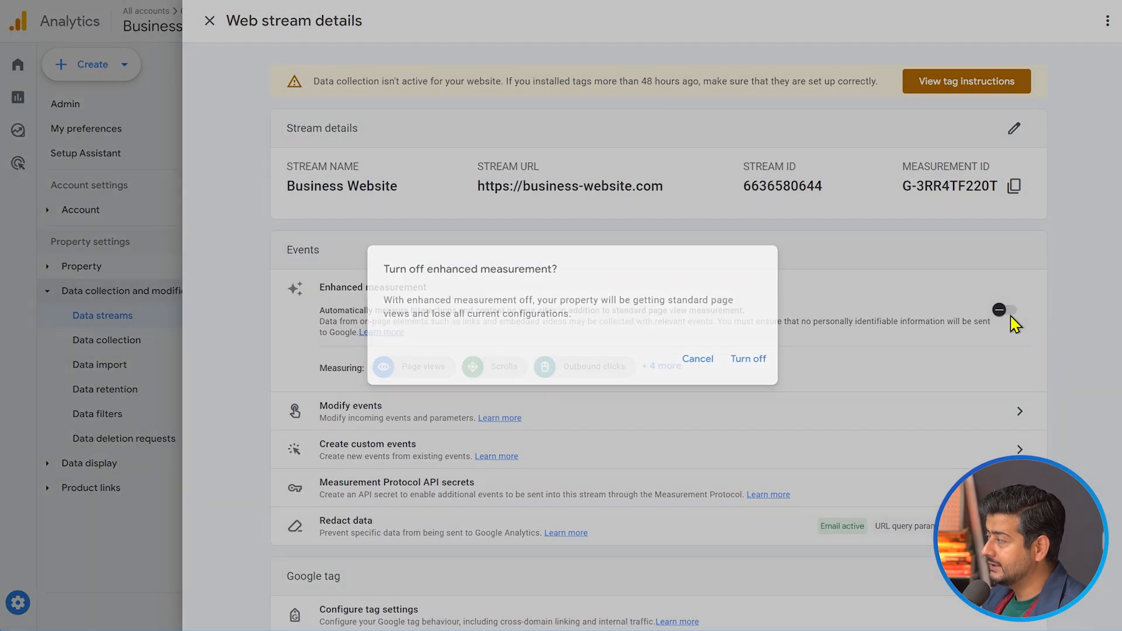
left_click(748, 363)
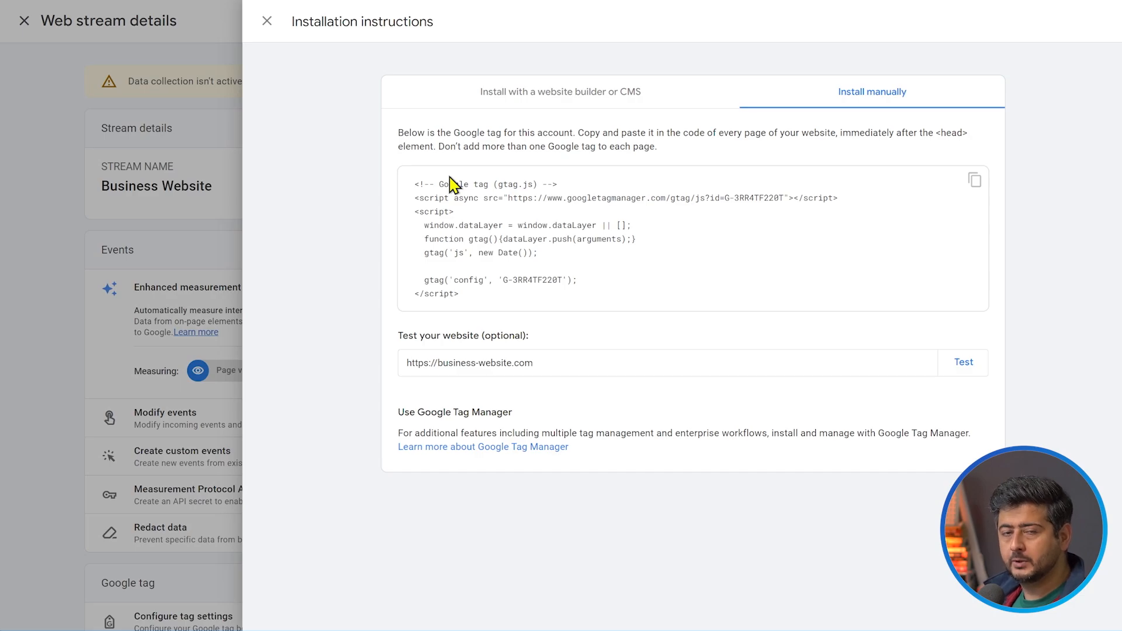
Copy the Google tag code from the manual installation instructions, switch to WordPress, and install and activate the WPCode plugin
left_click(974, 187)
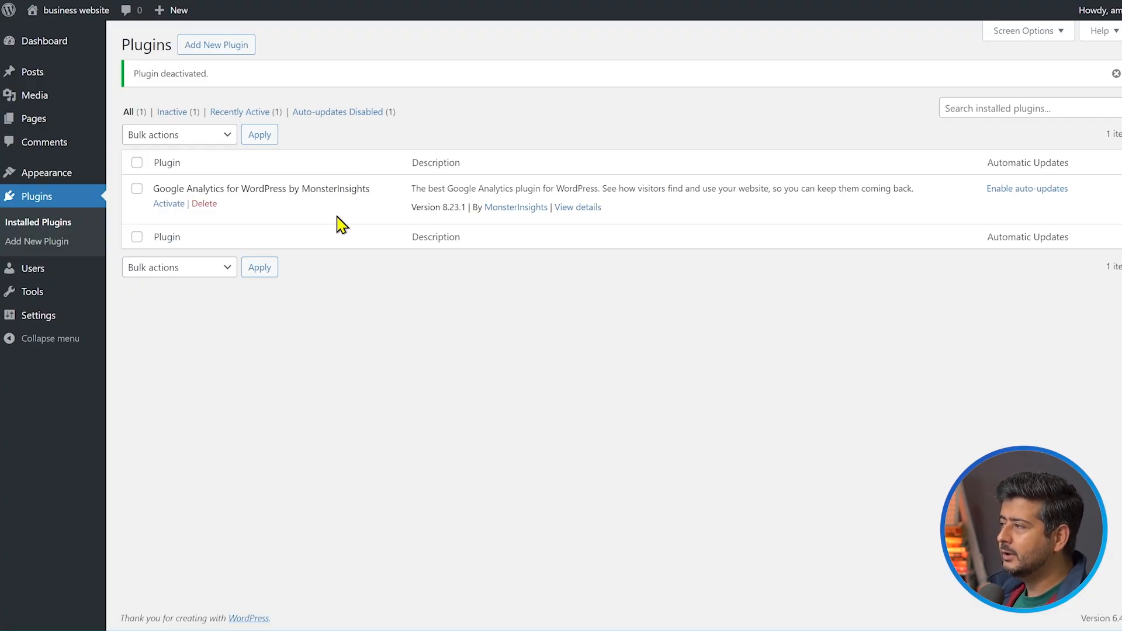
left_click(232, 54)
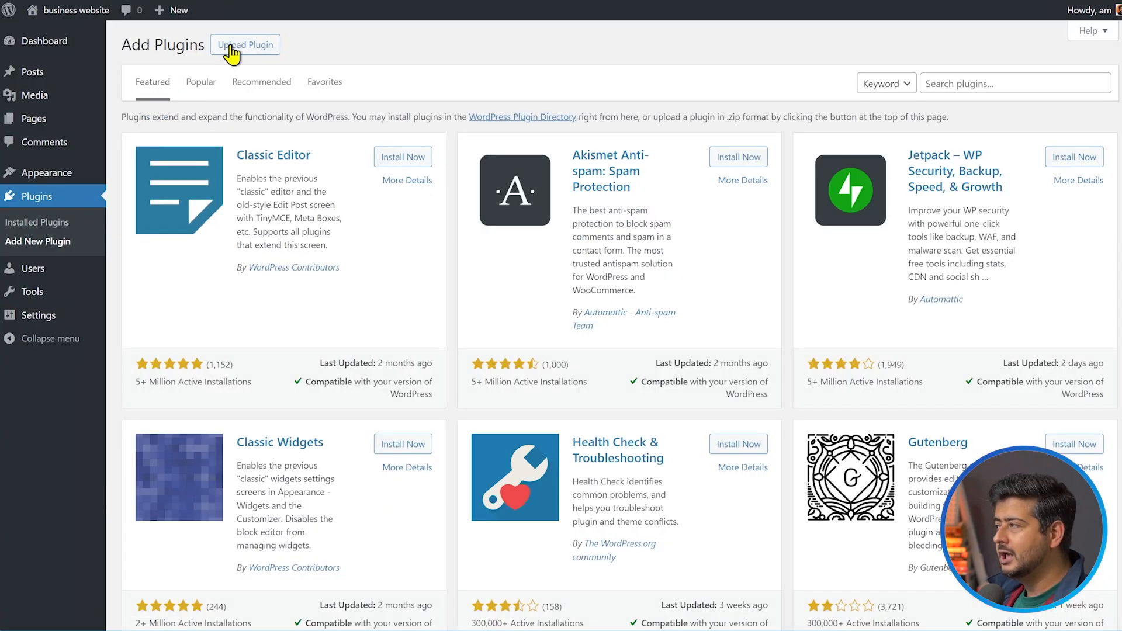
left_click(958, 83)
type("wpcode")
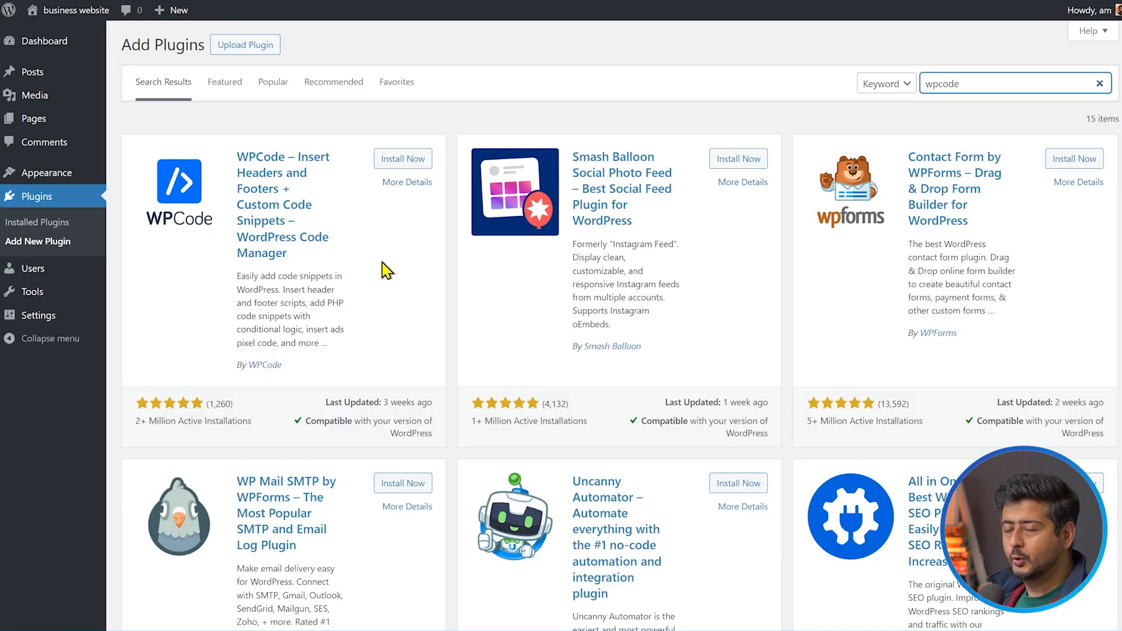
left_click(391, 160)
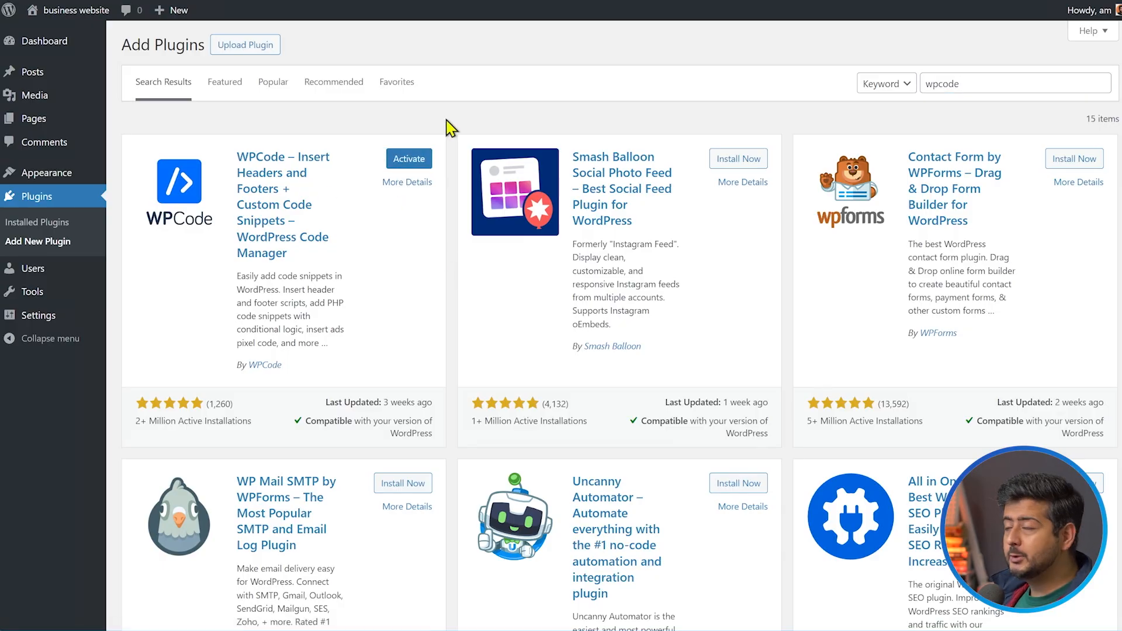
left_click(408, 160)
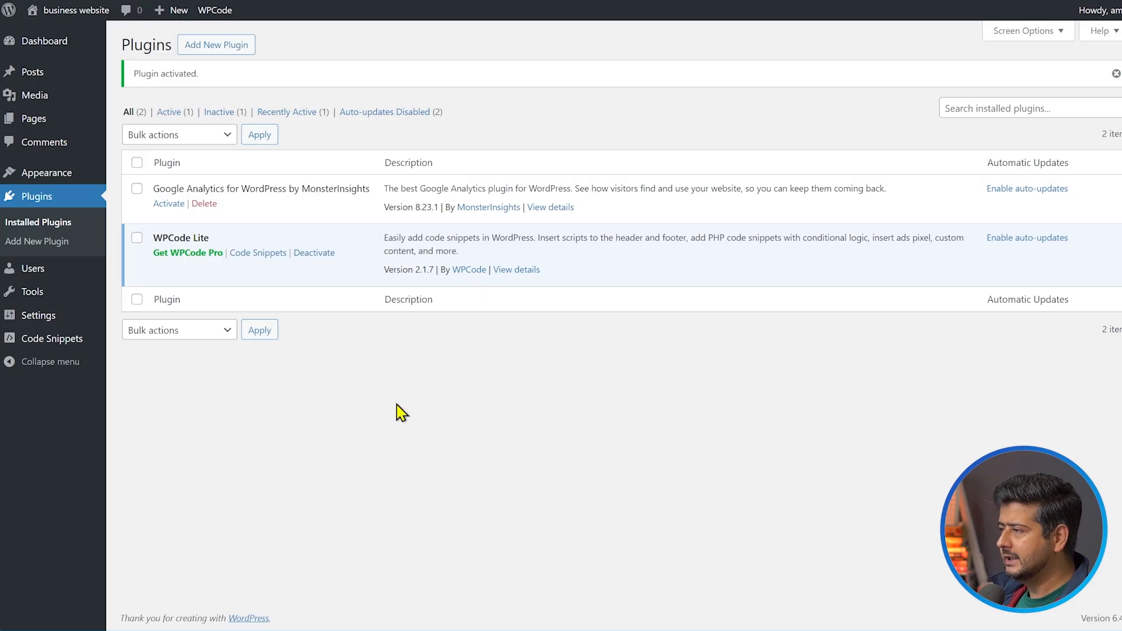
Paste the copied Google tag code into the Header section of WPCode's Global Header and Footer page and save the changes
mouse_move(54, 345)
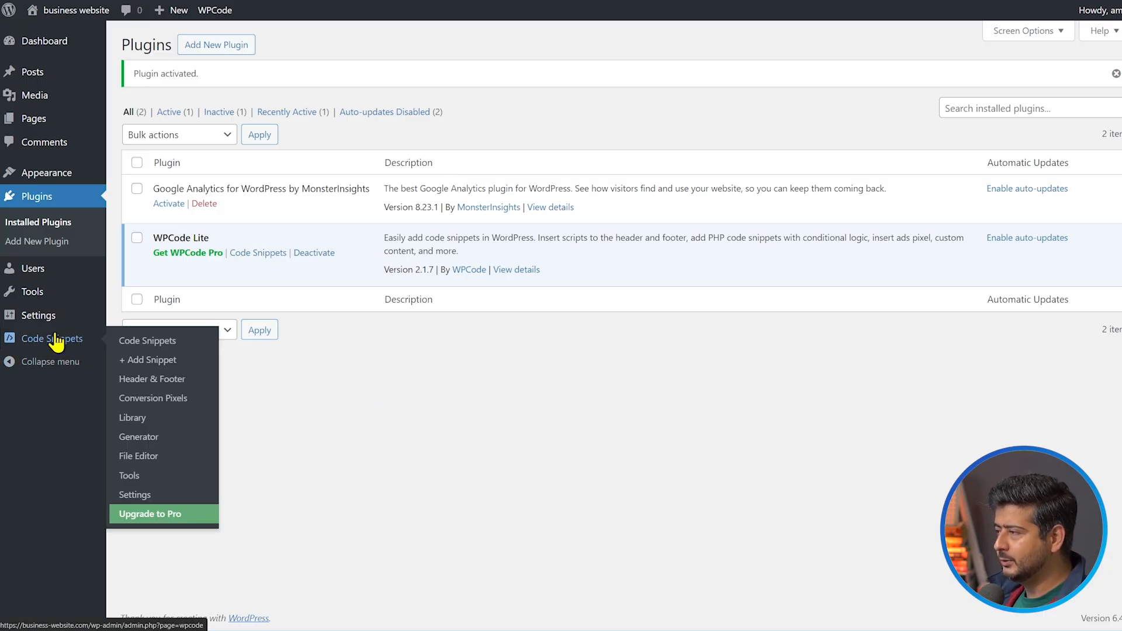
left_click(180, 381)
scroll(395, 351, "down", 8)
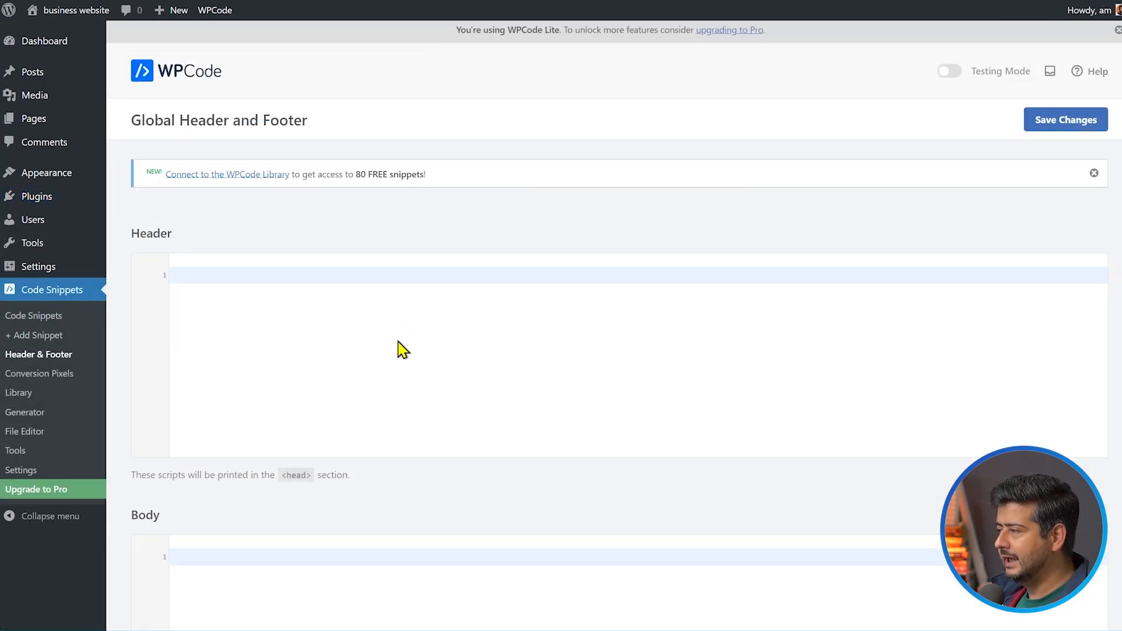
scroll(383, 433, "down", 3)
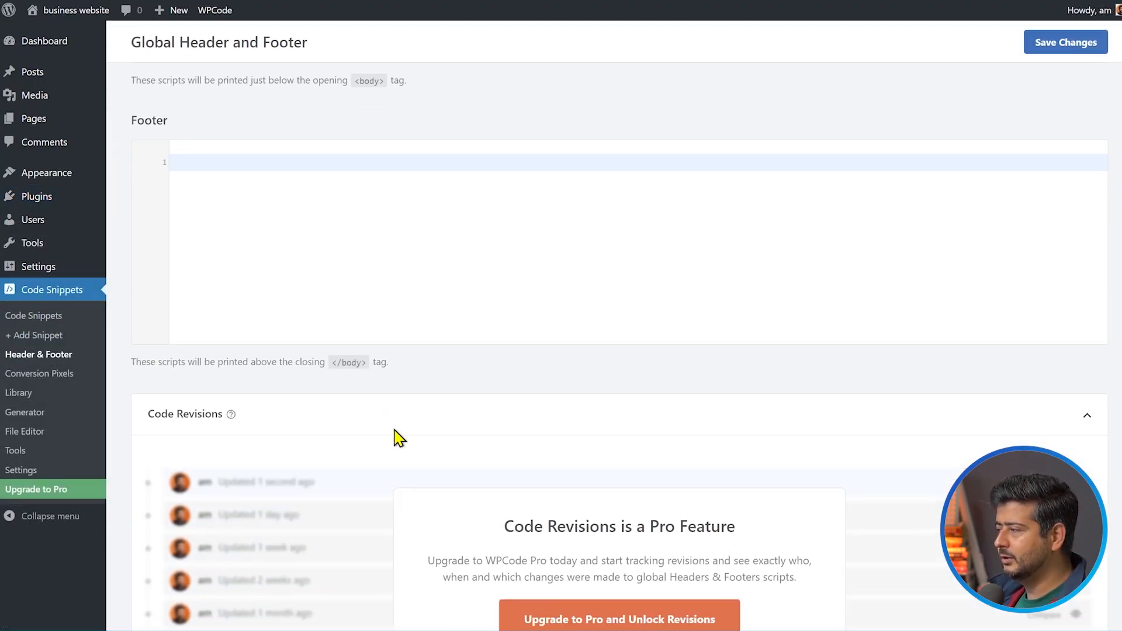
scroll(396, 439, "up", 10)
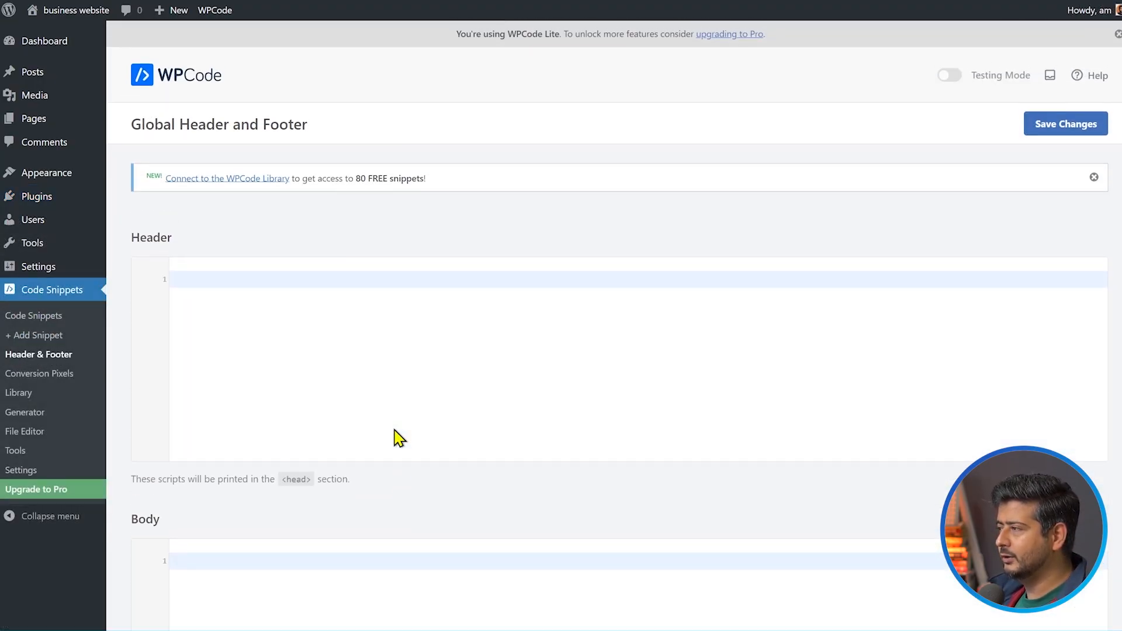
left_click(318, 292)
key("ctrl+v")
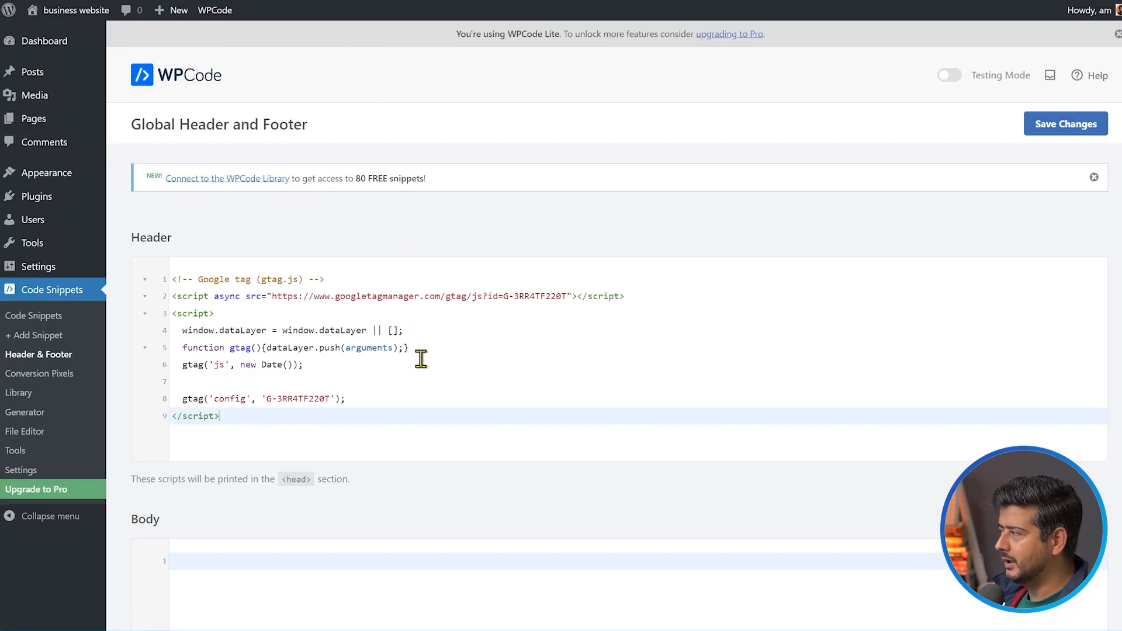
left_click(1060, 130)
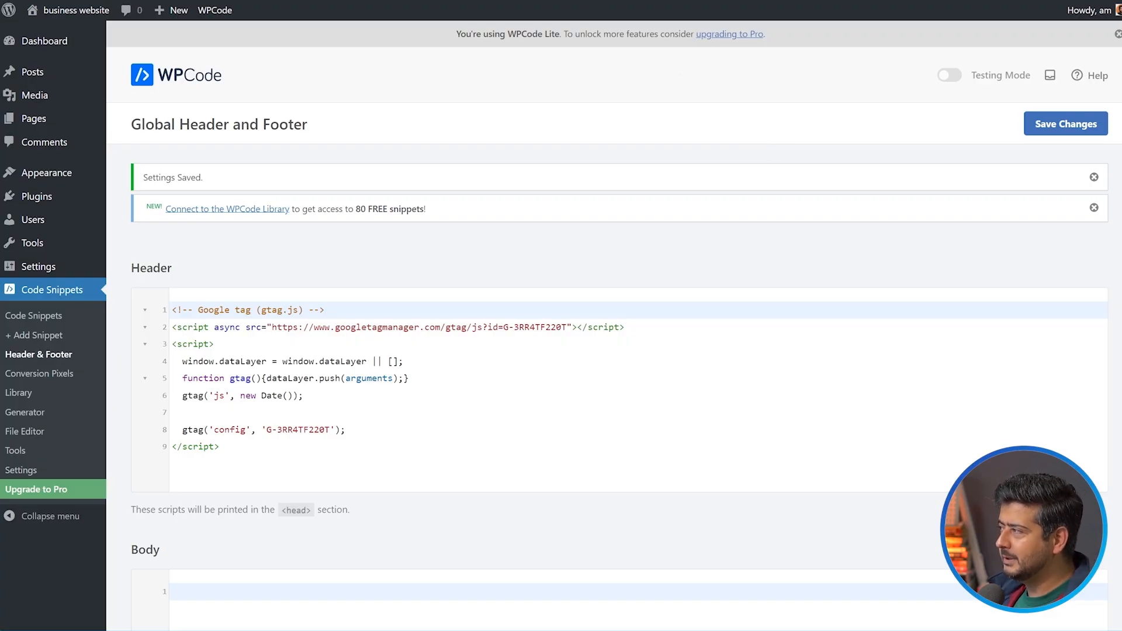
left_click(374, 1)
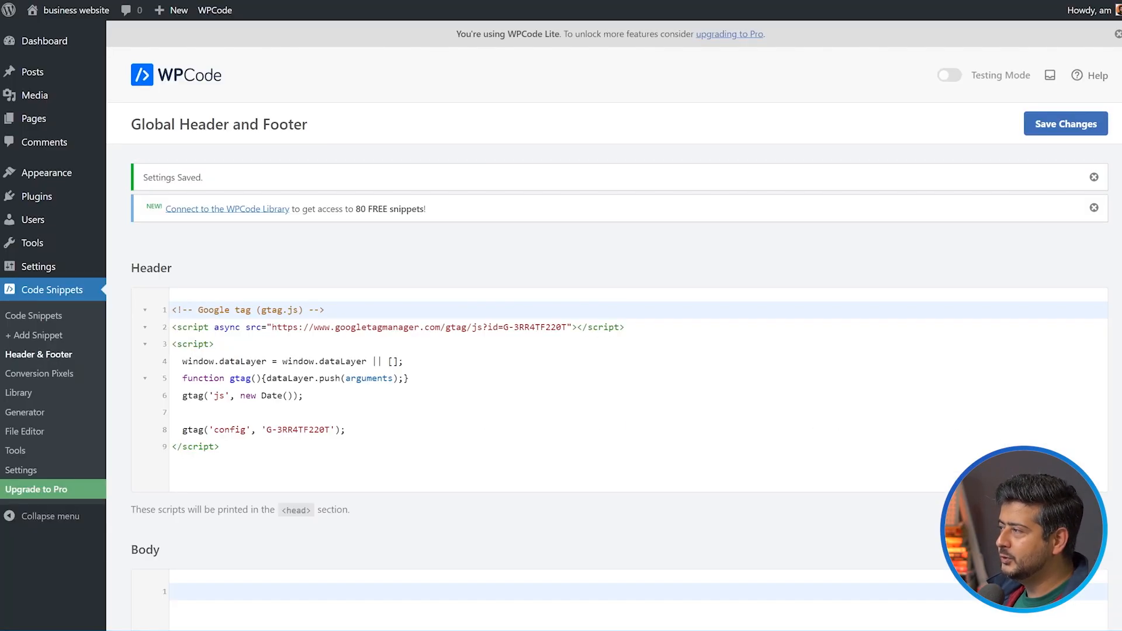